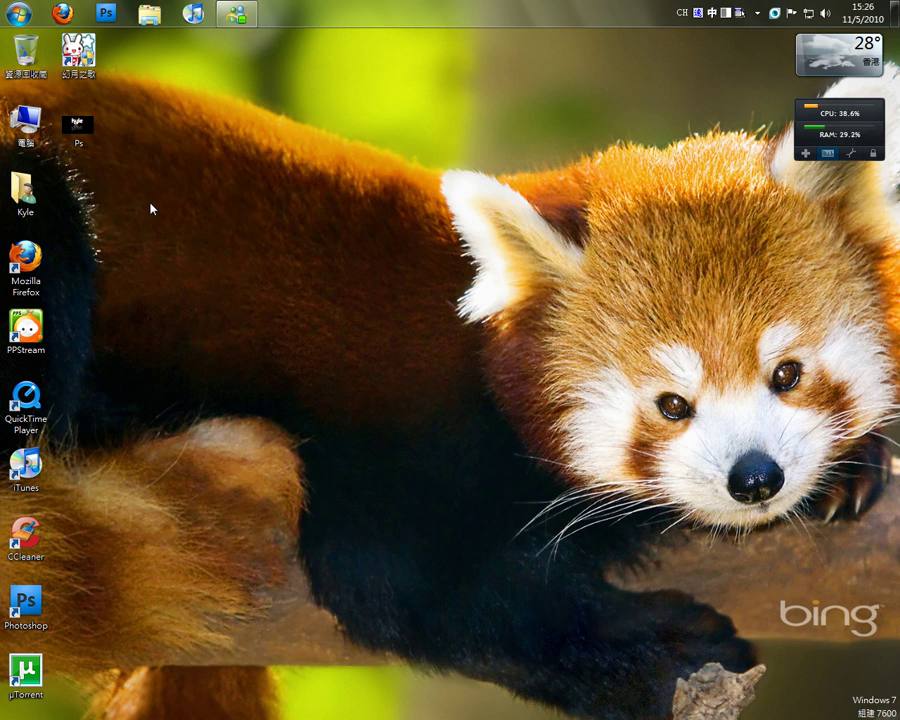
Preview the finished kyle image, then create a new 1280×720 Photoshop document
double_click(78, 124)
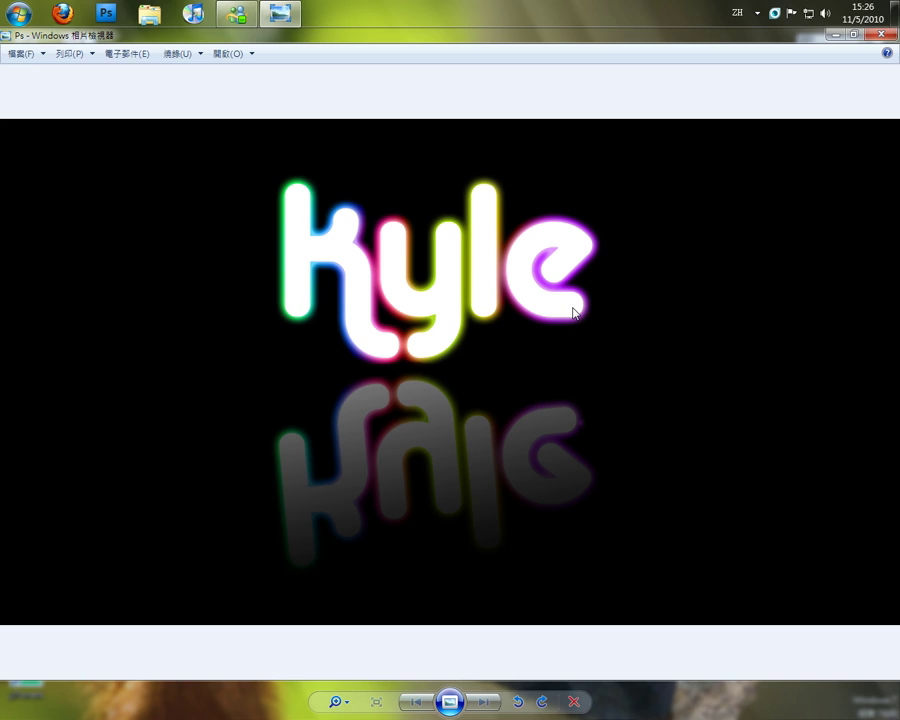
left_click(881, 34)
left_click(110, 10)
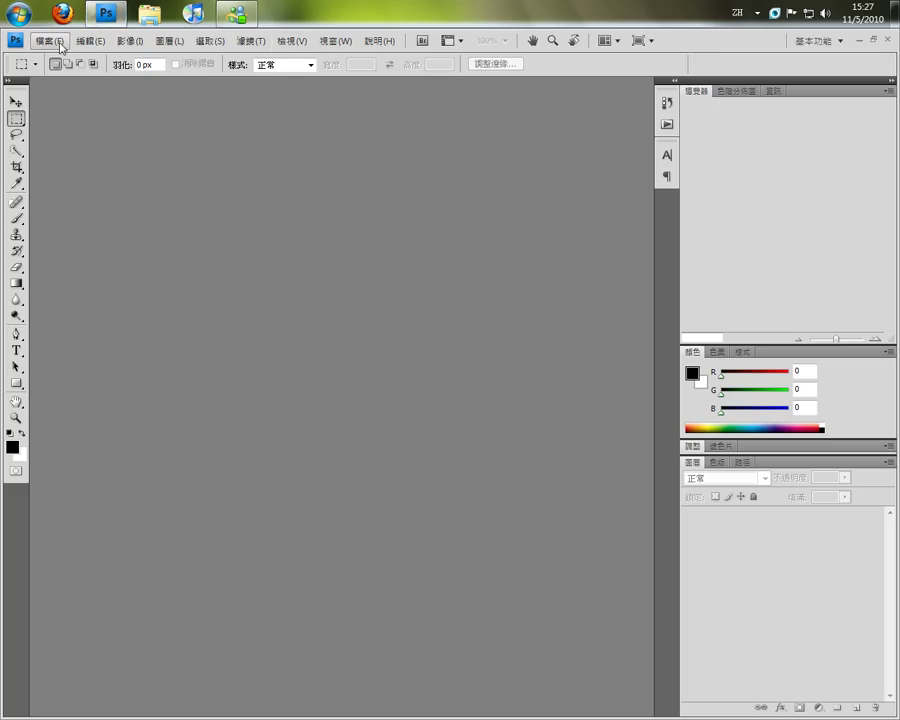
left_click(48, 41)
left_click(70, 59)
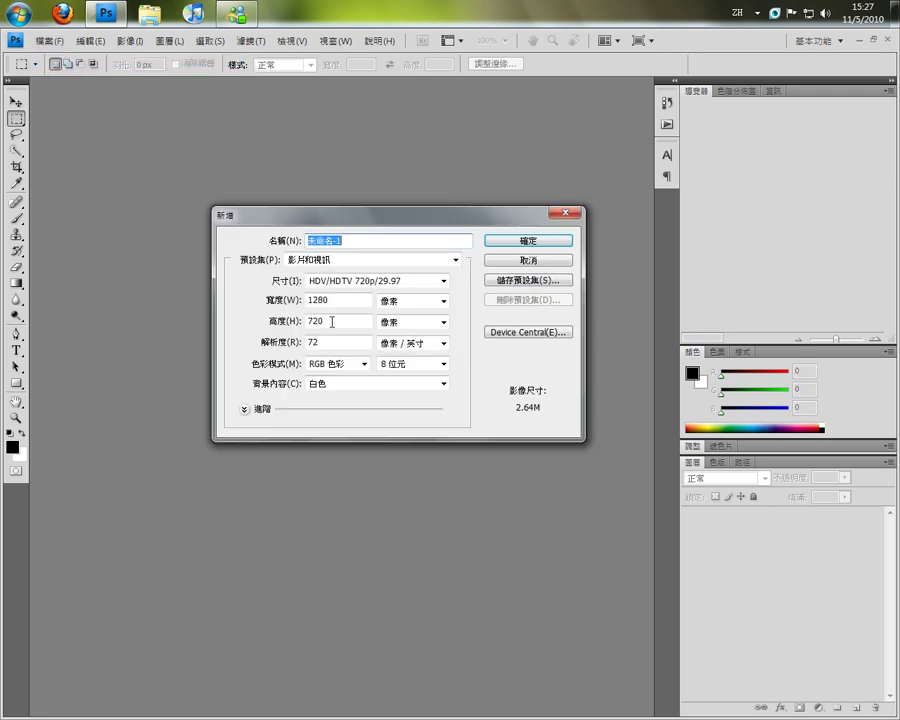
left_click(517, 245)
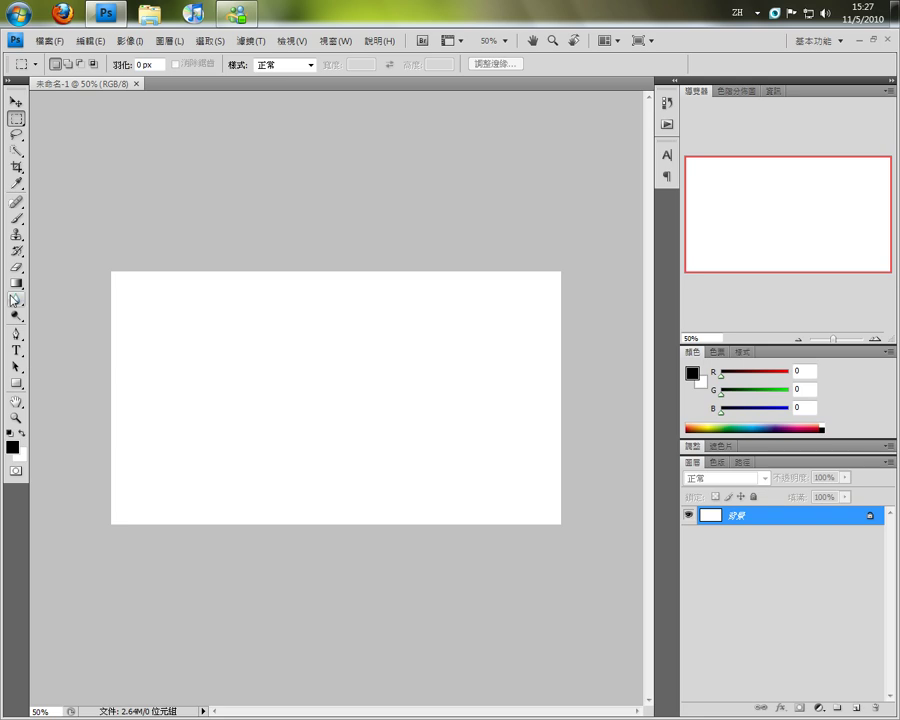
Fill the new canvas solid black with the Paint Bucket
left_click(16, 284)
right_click(14, 291)
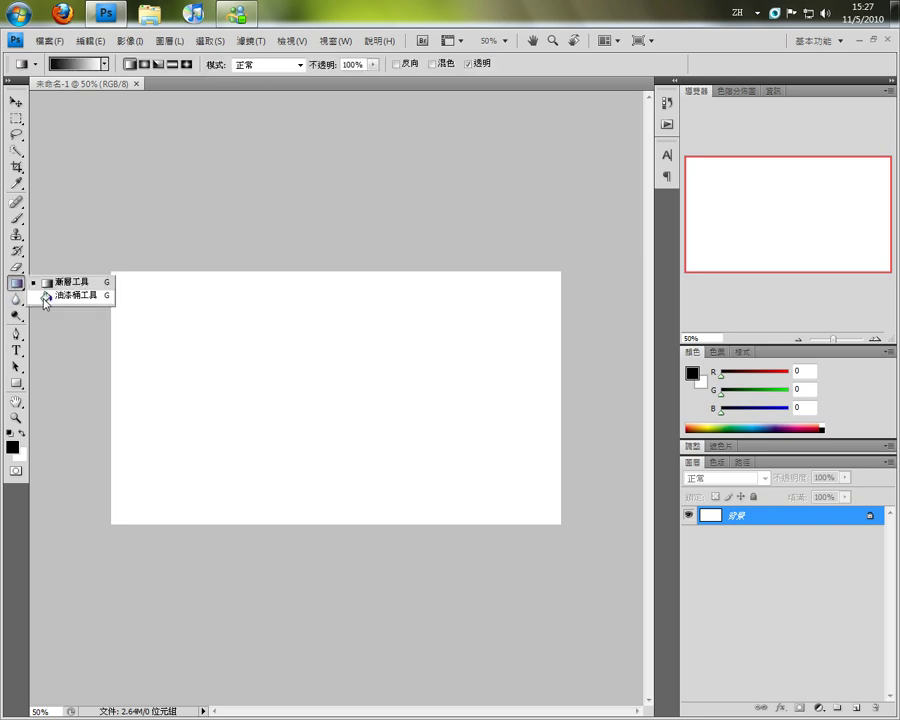
left_click(60, 296)
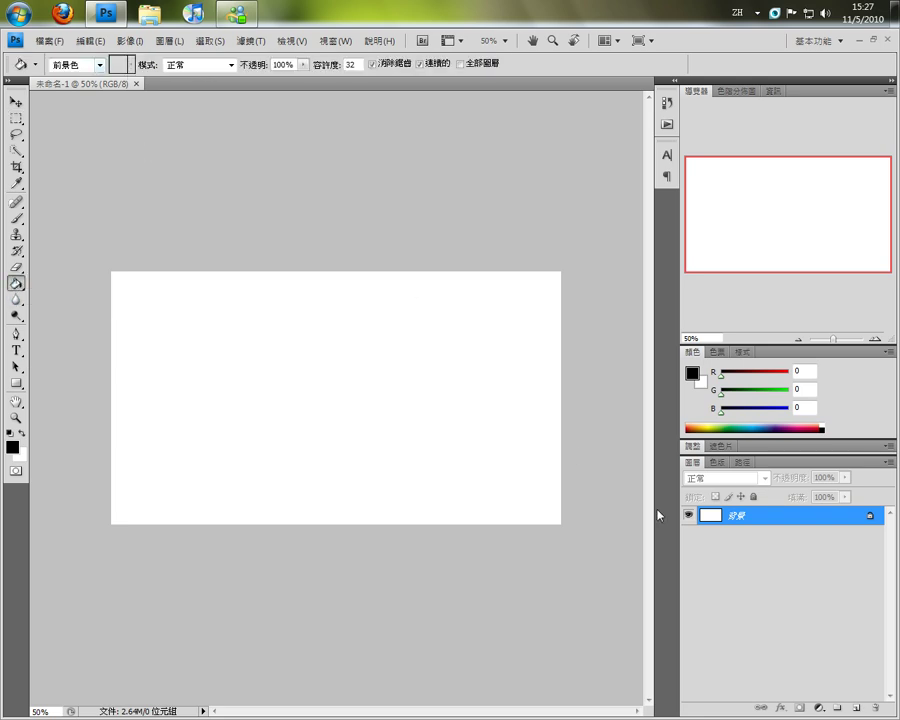
left_click(337, 441)
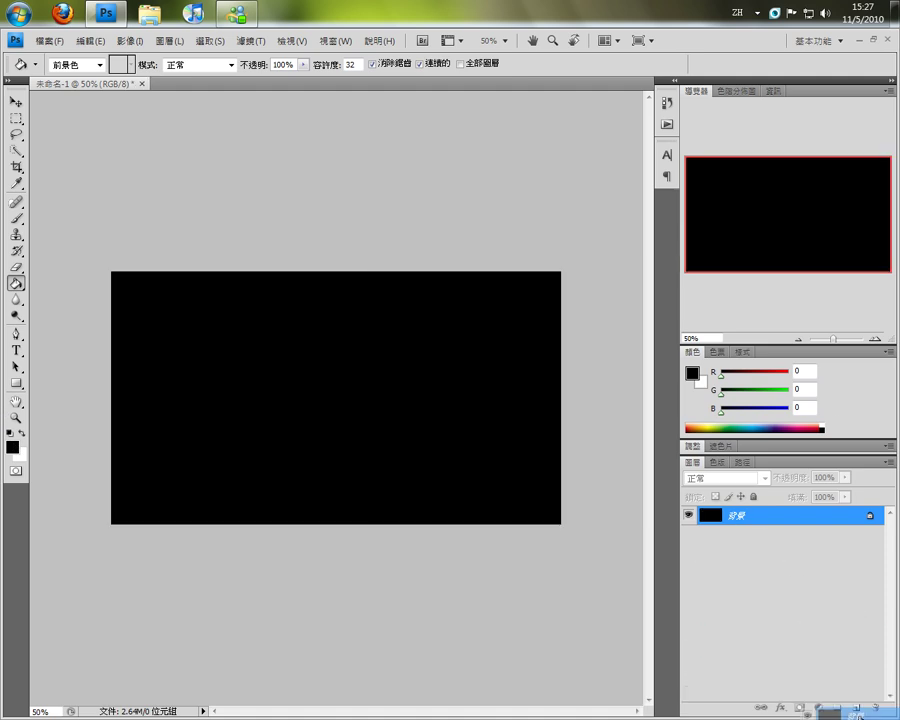
Duplicate the black background layer and type 'kyle' left of the canvas centre
mouse_move(741, 517)
left_mouse_down()
mouse_move(855, 706)
mouse_move(875, 708)
left_mouse_up()
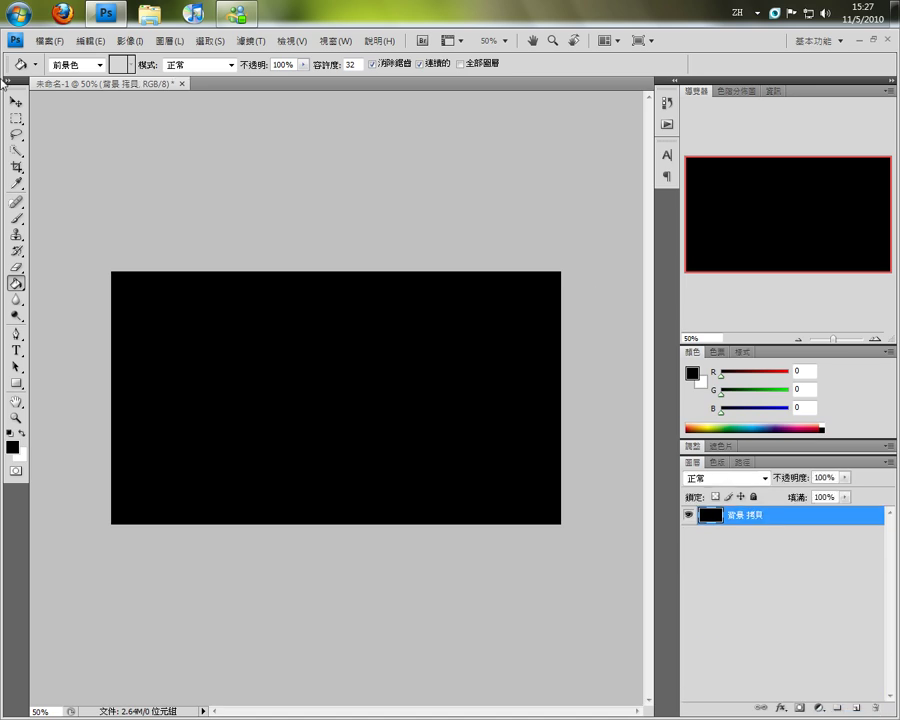
left_click(19, 353)
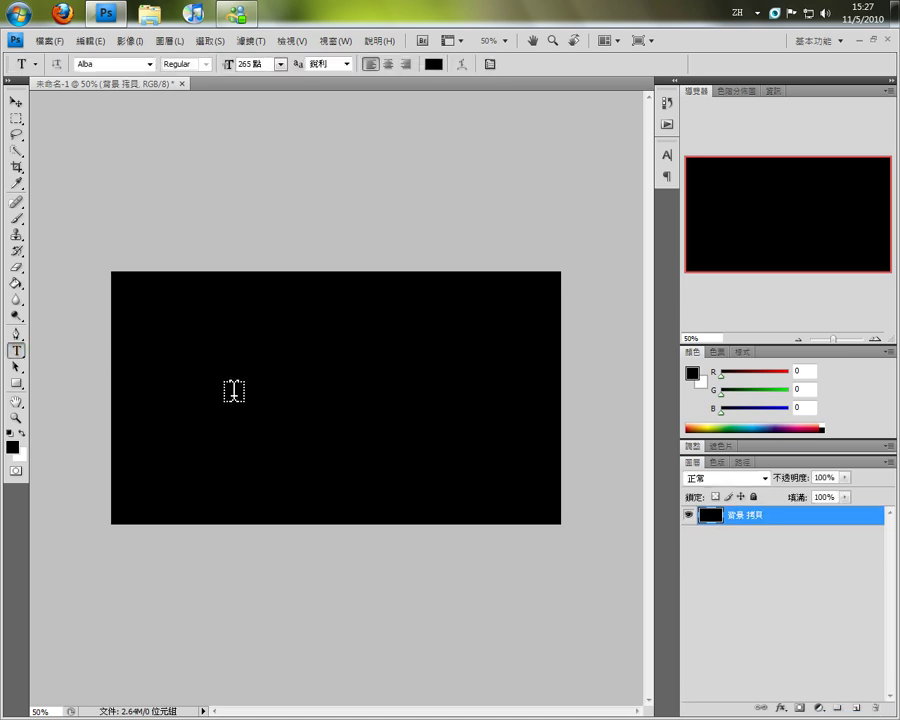
left_click(229, 387)
type("ps")
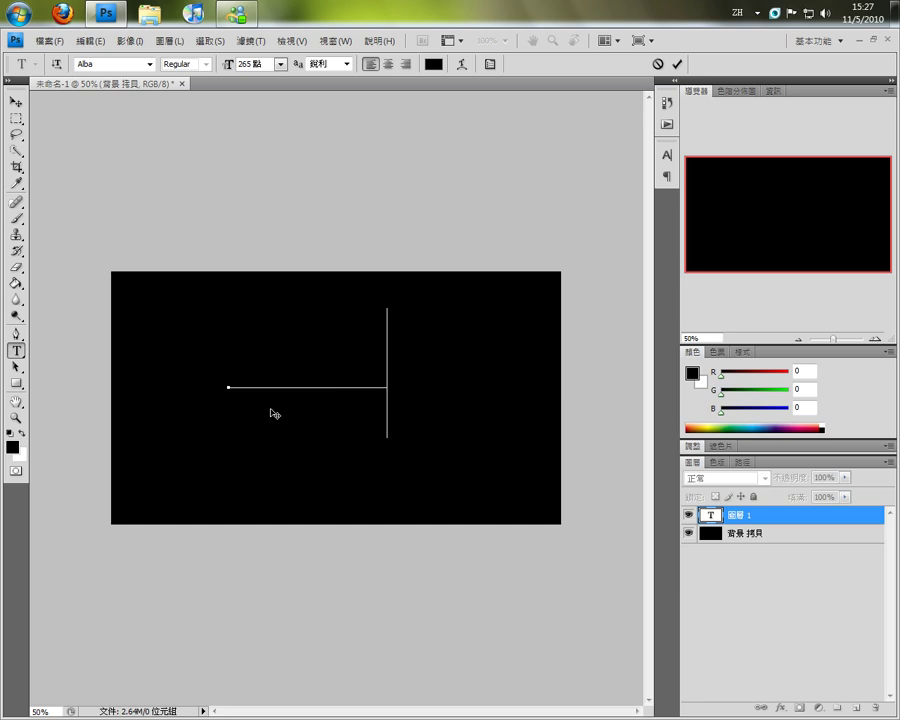
Make the kyle text white, commit it and move it toward the centre
key("ctrl+a")
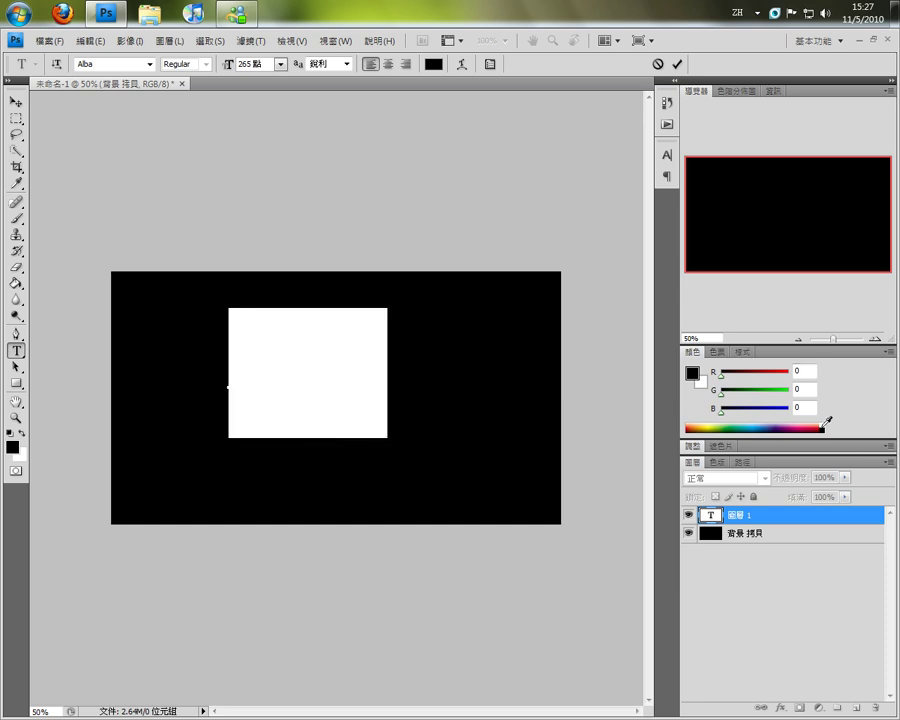
left_click(822, 428)
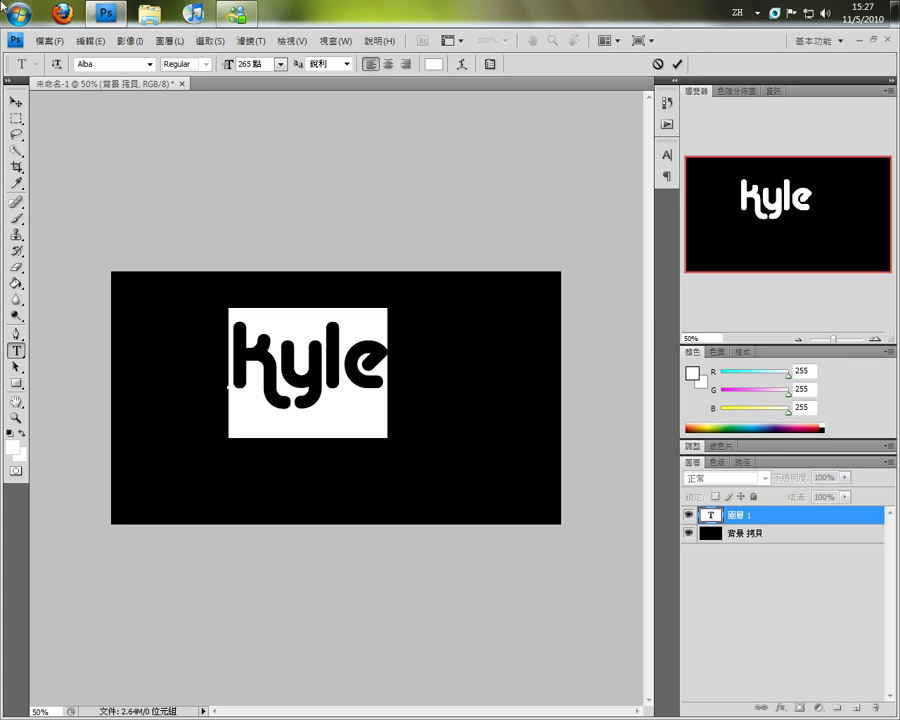
left_click(16, 101)
left_click_drag(306, 365, 330, 373)
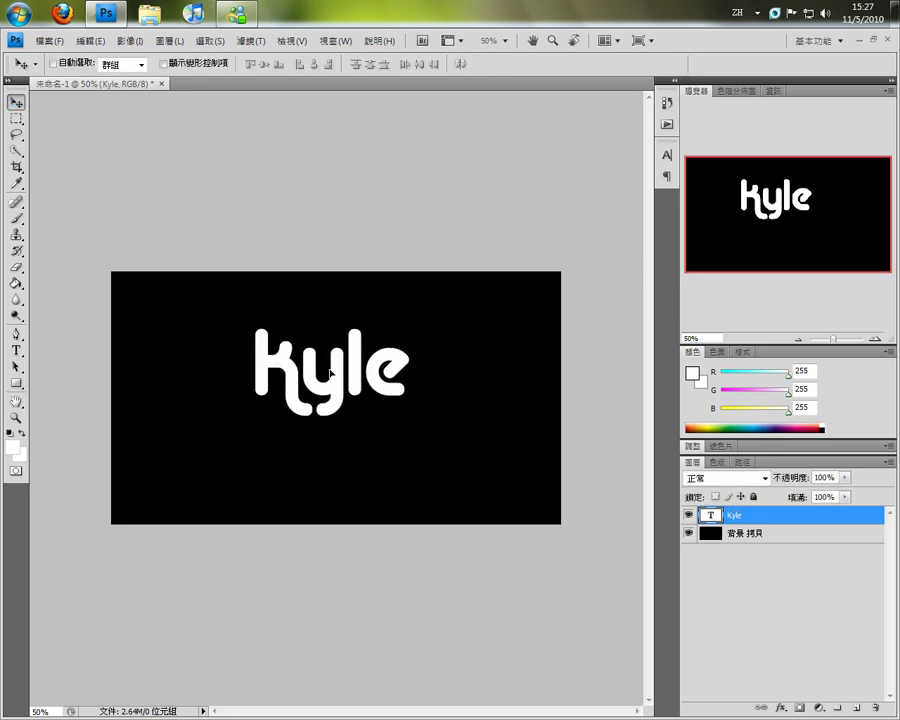
Add an Outer Glow with 5% spread and 10 px size to the Kyle layer
right_click(740, 515)
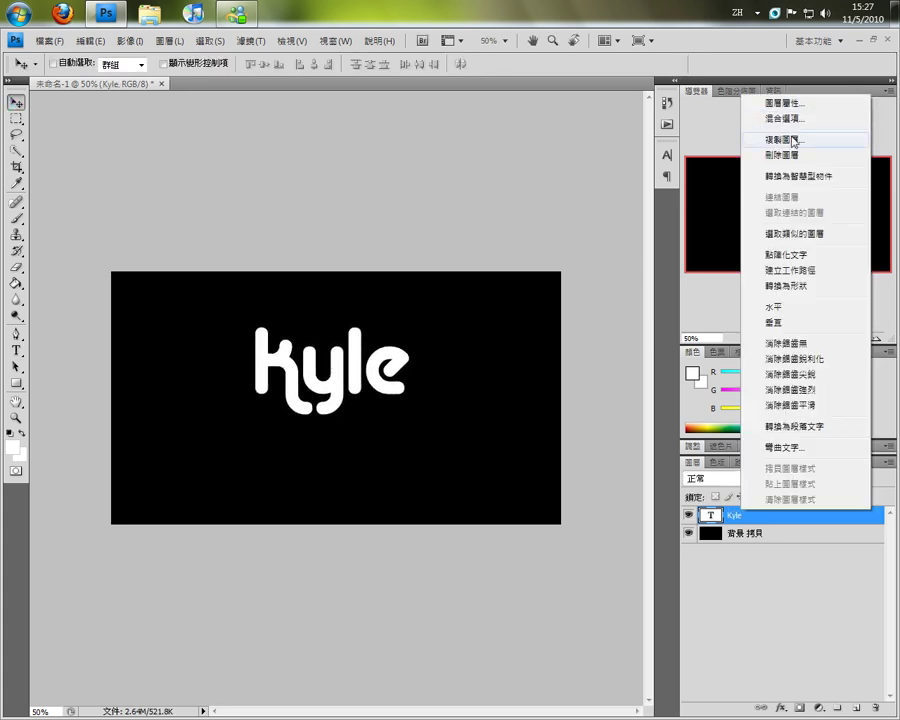
left_click(705, 118)
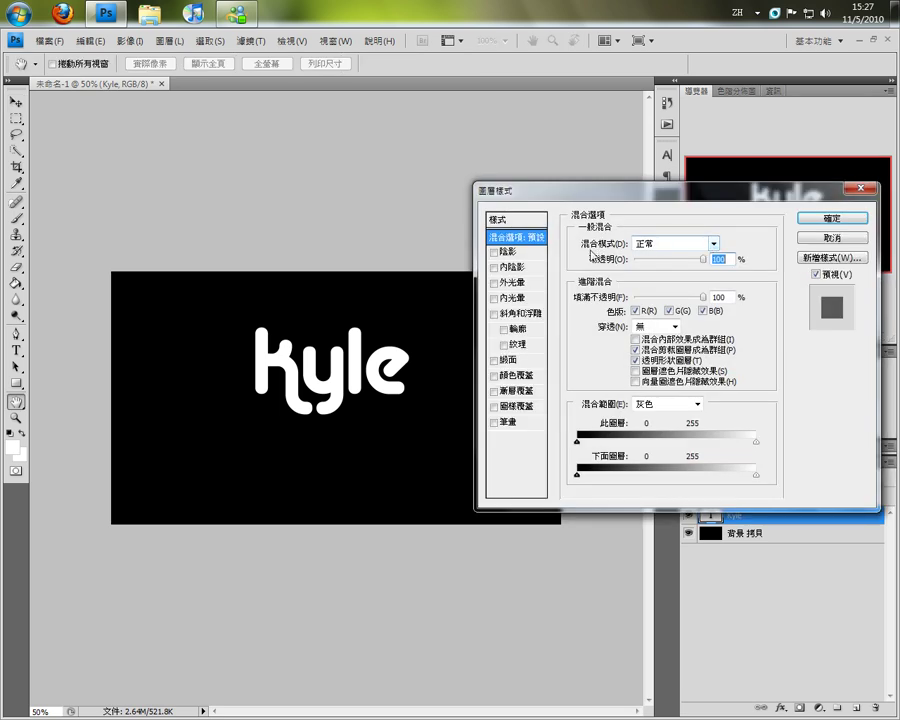
left_click(493, 283)
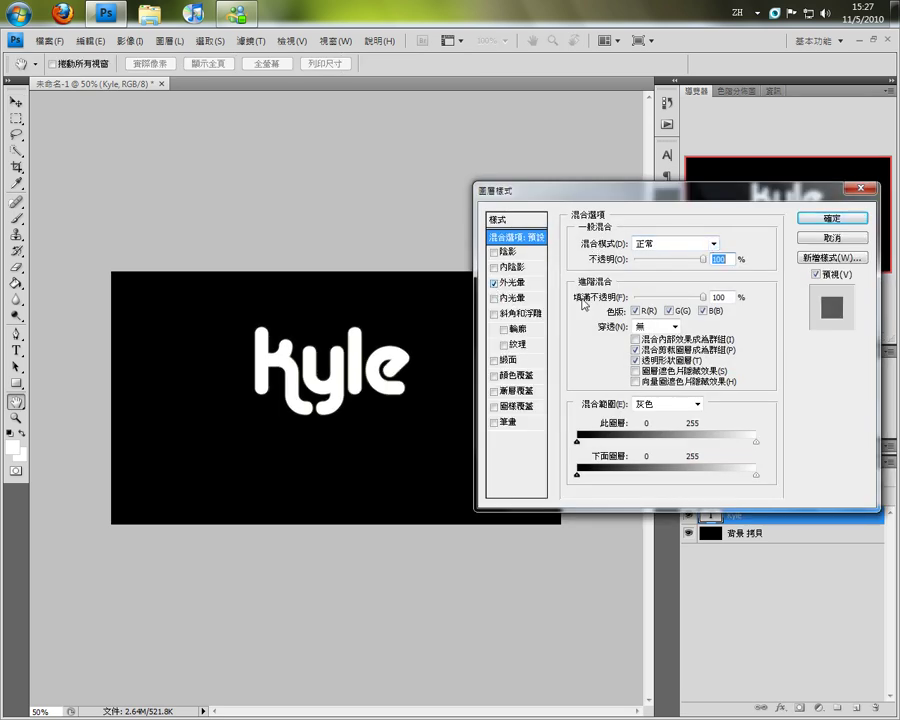
left_click(515, 283)
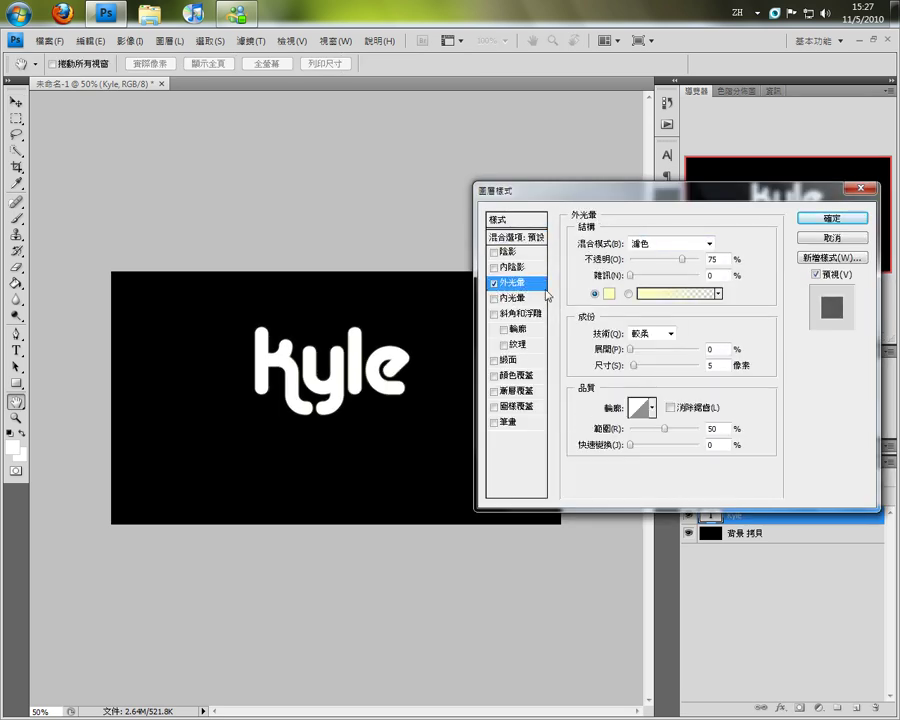
left_click(633, 349)
left_click(719, 348)
key("Tab")
type("10")
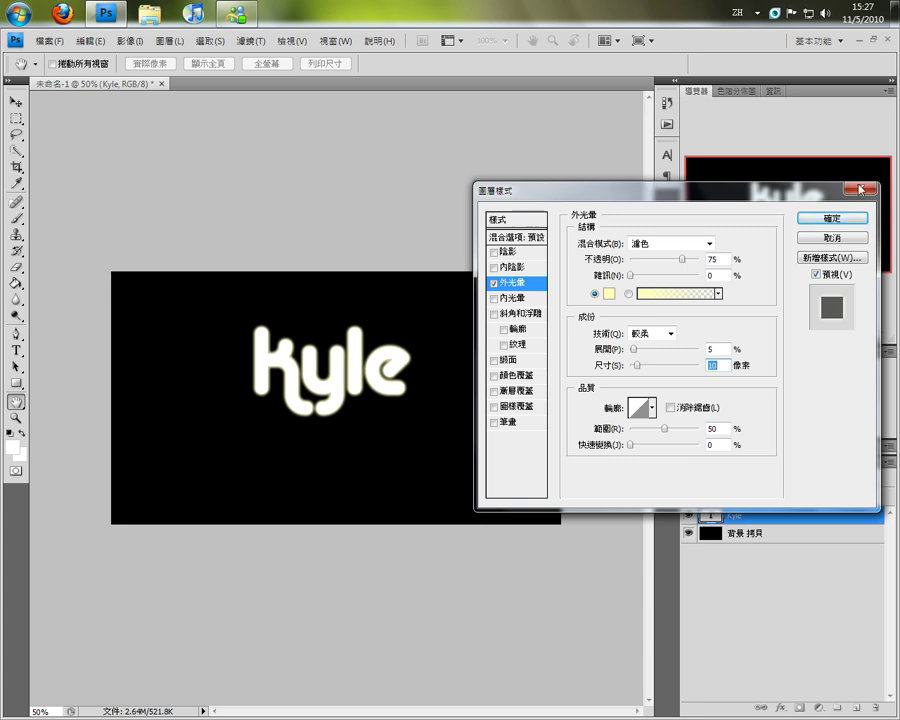
left_click(852, 217)
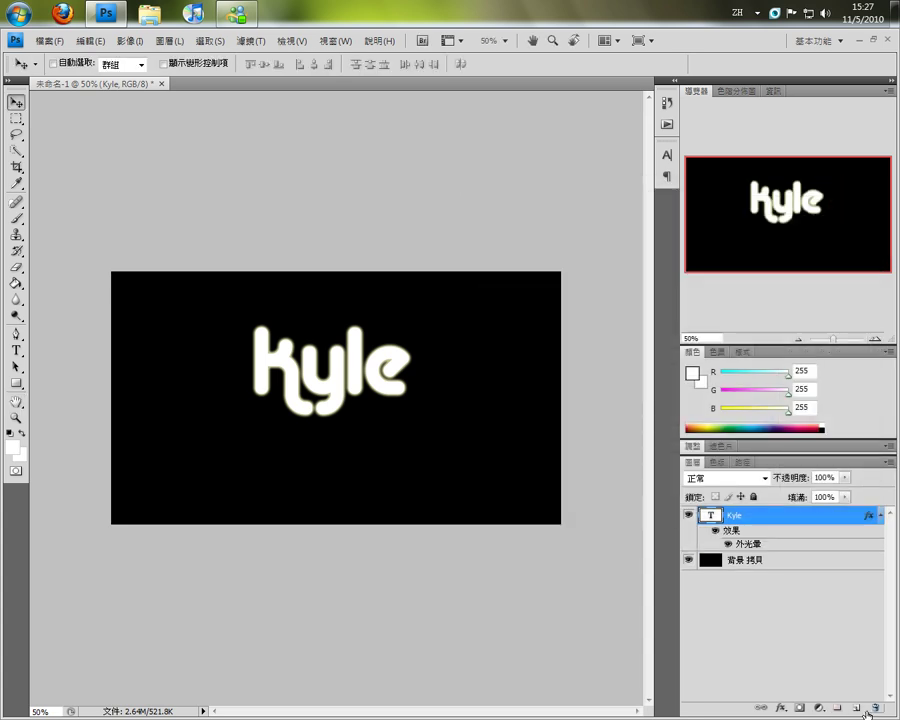
Add an empty Layer 1 and select the 65 px soft round brush
left_click(857, 707)
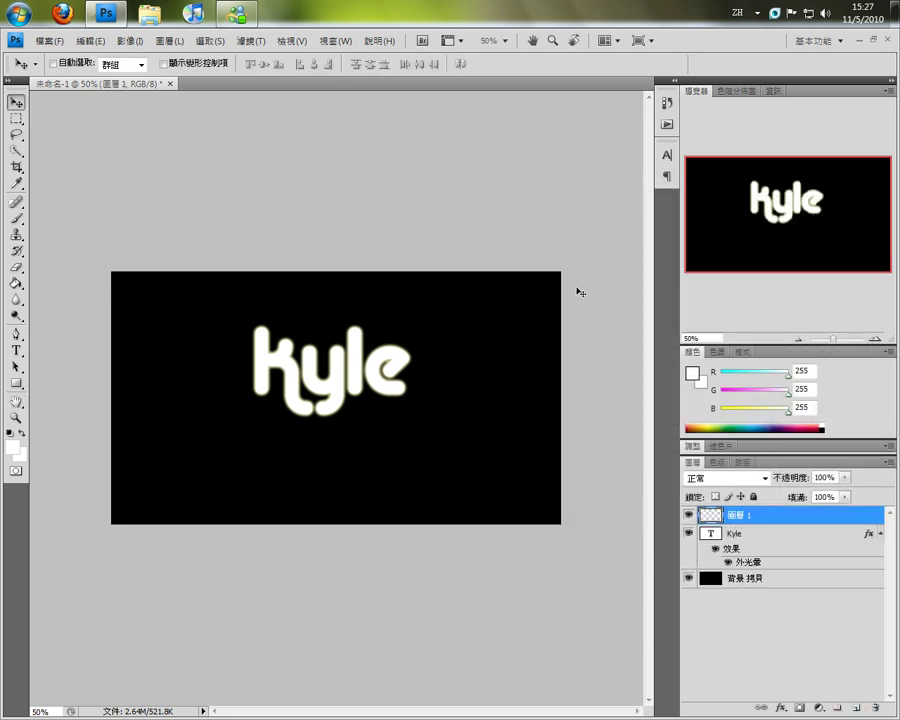
left_click(17, 219)
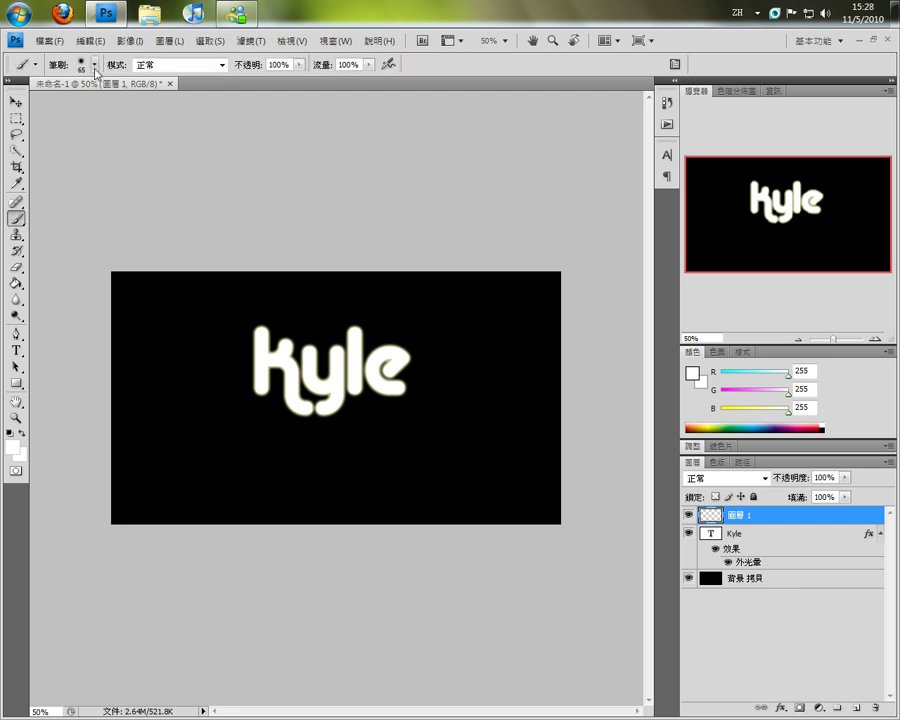
left_click(95, 65)
left_click_drag(165, 262, 167, 292)
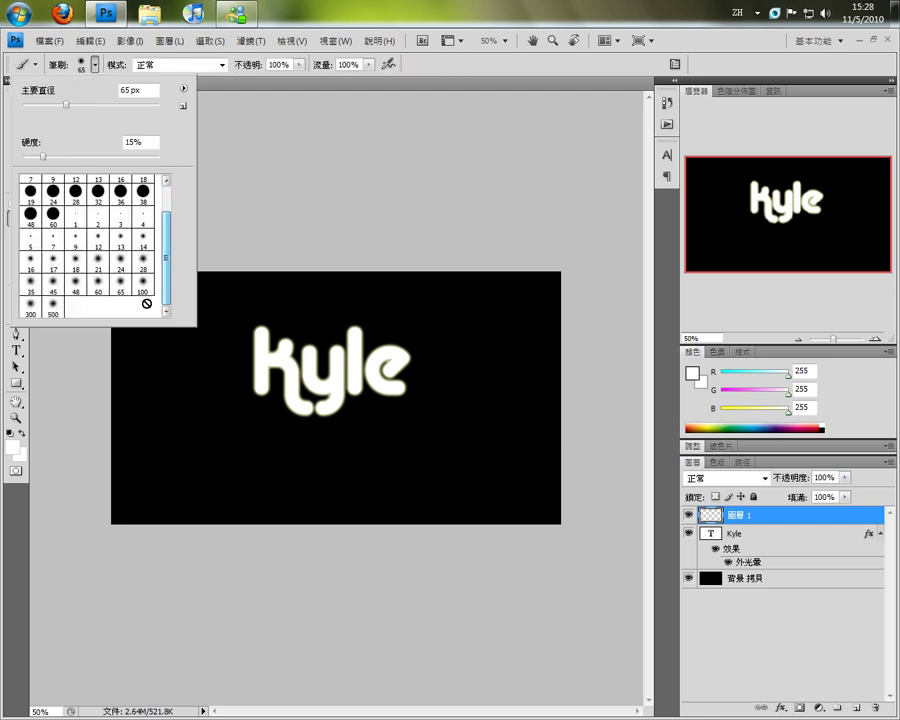
left_click(120, 285)
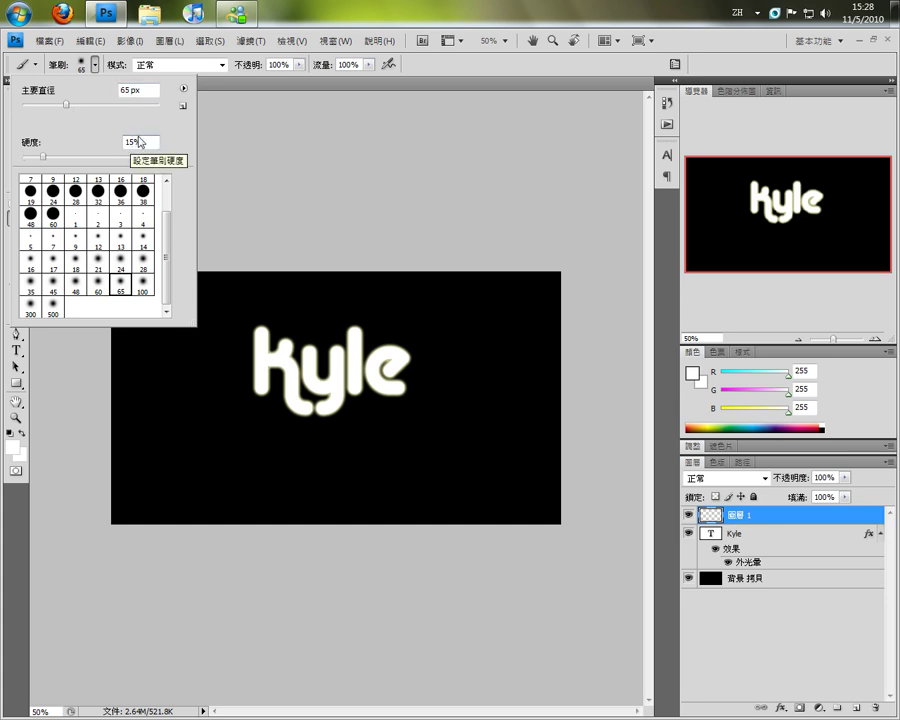
left_click(97, 66)
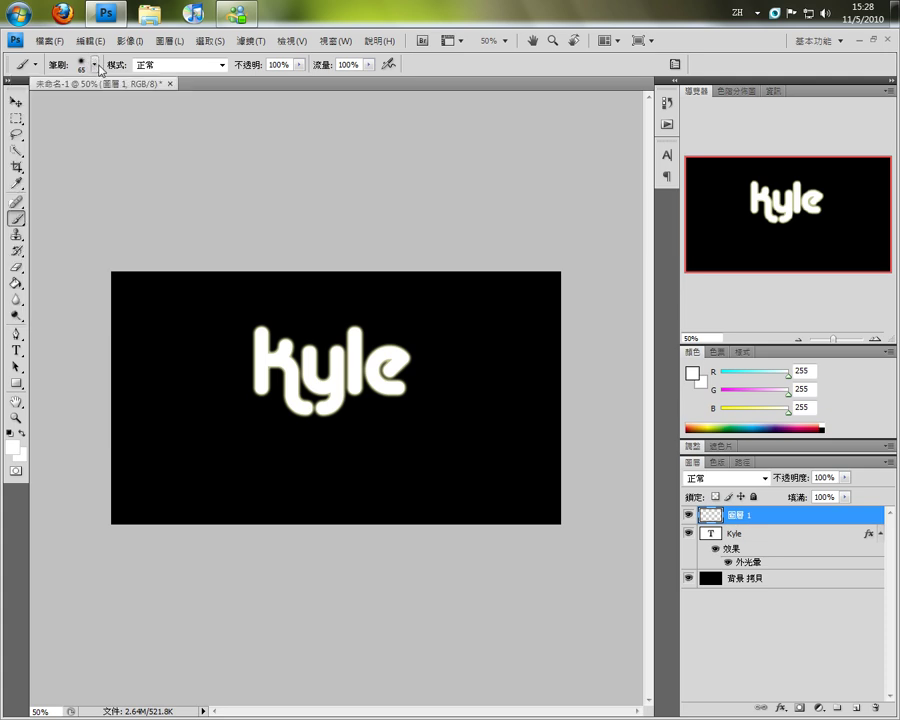
left_click(12, 446)
Paint soft green strokes above and down the stem of the k
left_click(422, 510)
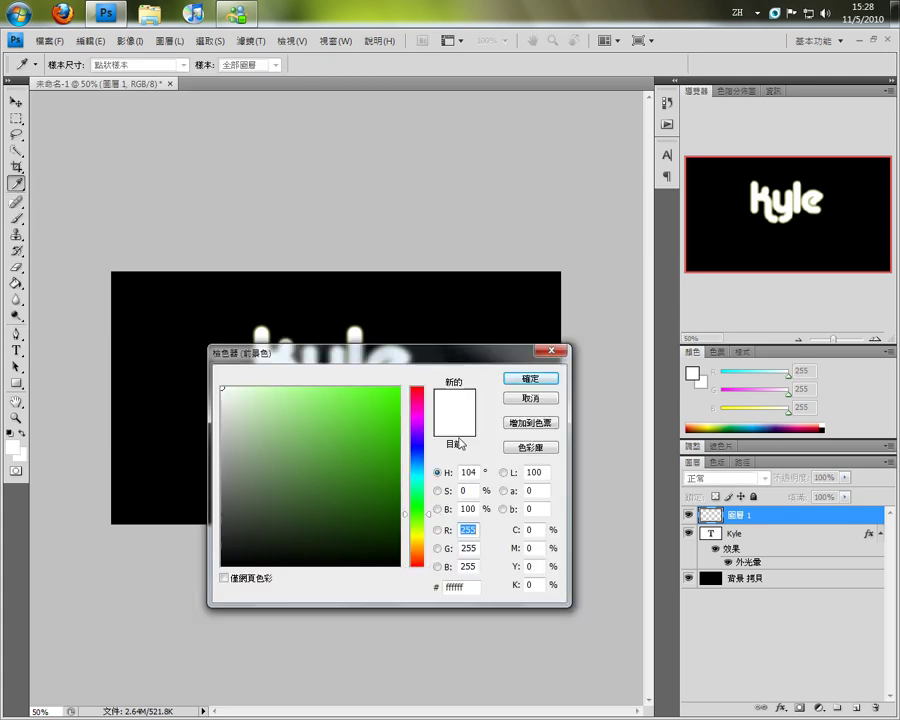
left_click(531, 378)
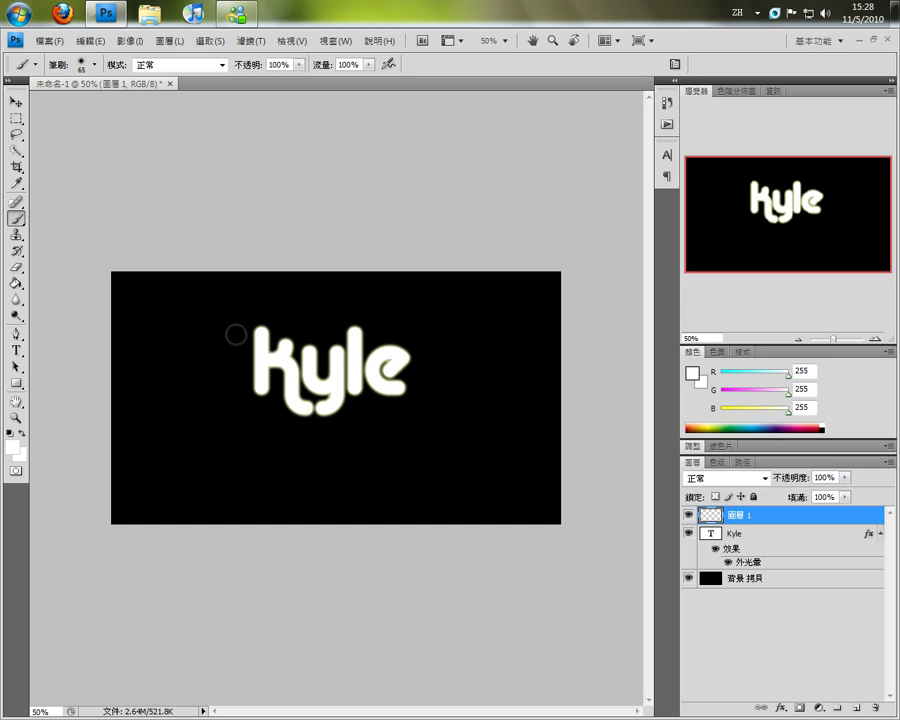
left_click_drag(257, 318, 250, 402)
left_click(11, 448)
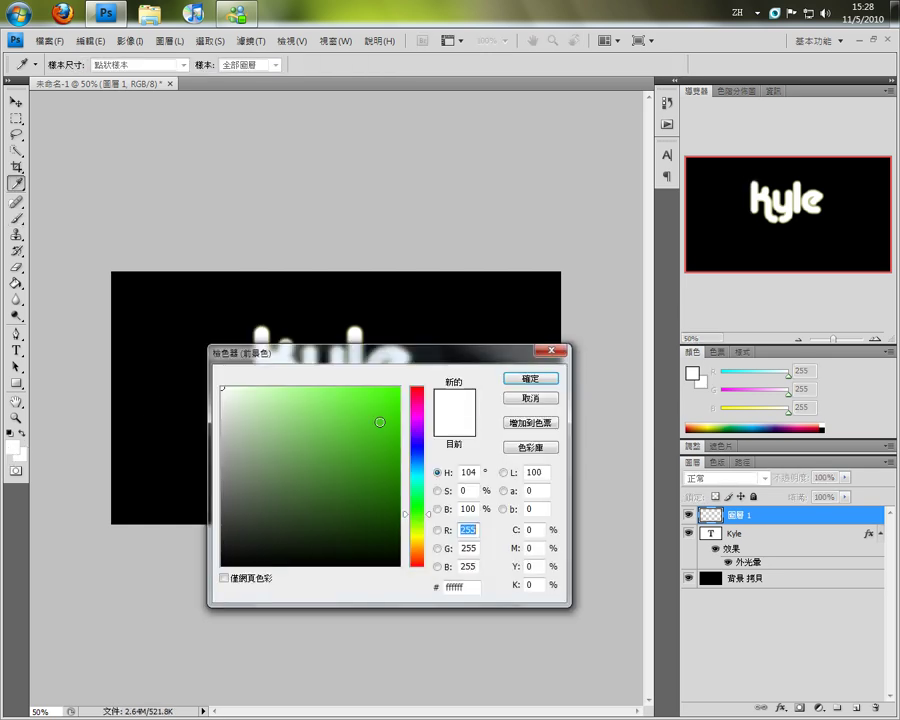
left_click(390, 401)
left_click(530, 380)
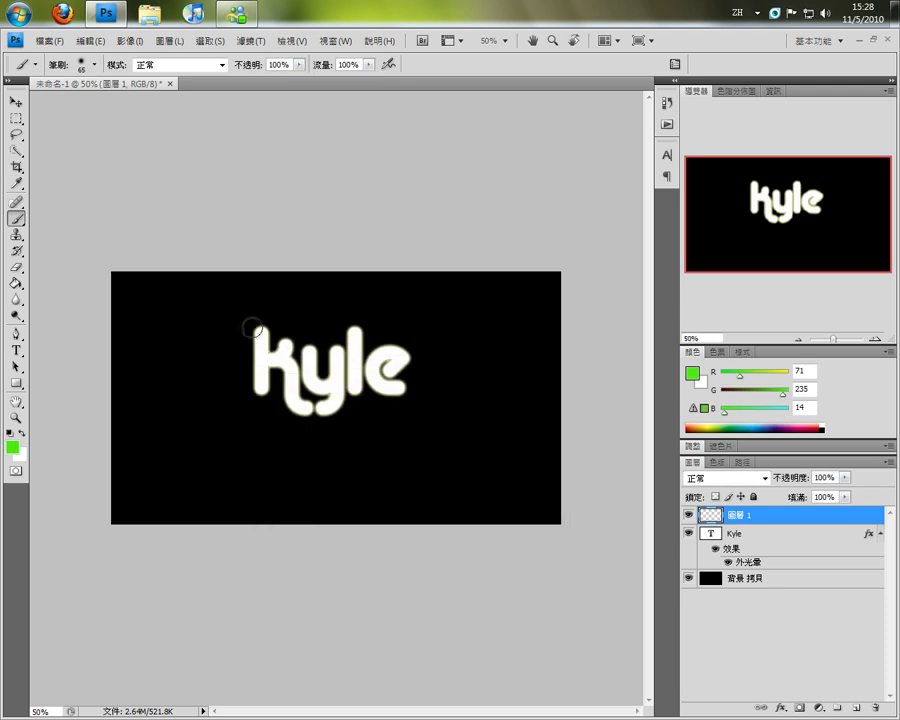
left_click_drag(250, 325, 250, 400)
mouse_move(256, 326)
left_mouse_down()
mouse_move(260, 402)
mouse_move(262, 330)
mouse_move(259, 382)
left_mouse_up()
Paint a cyan stroke over the k, then a pink stroke beside it
left_click(11, 448)
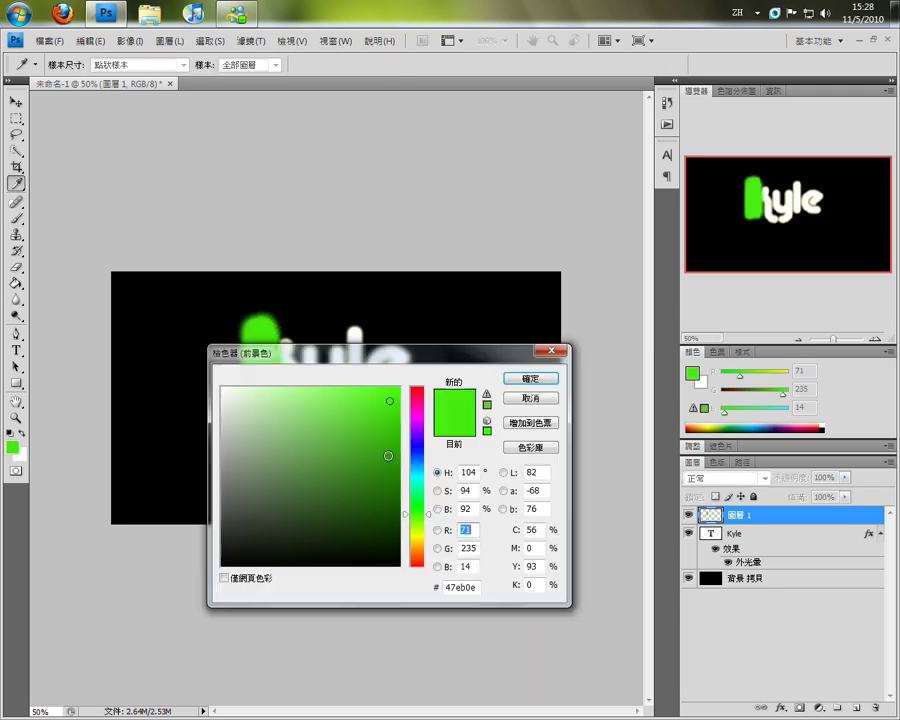
left_click(418, 488)
left_click_drag(418, 490, 421, 471)
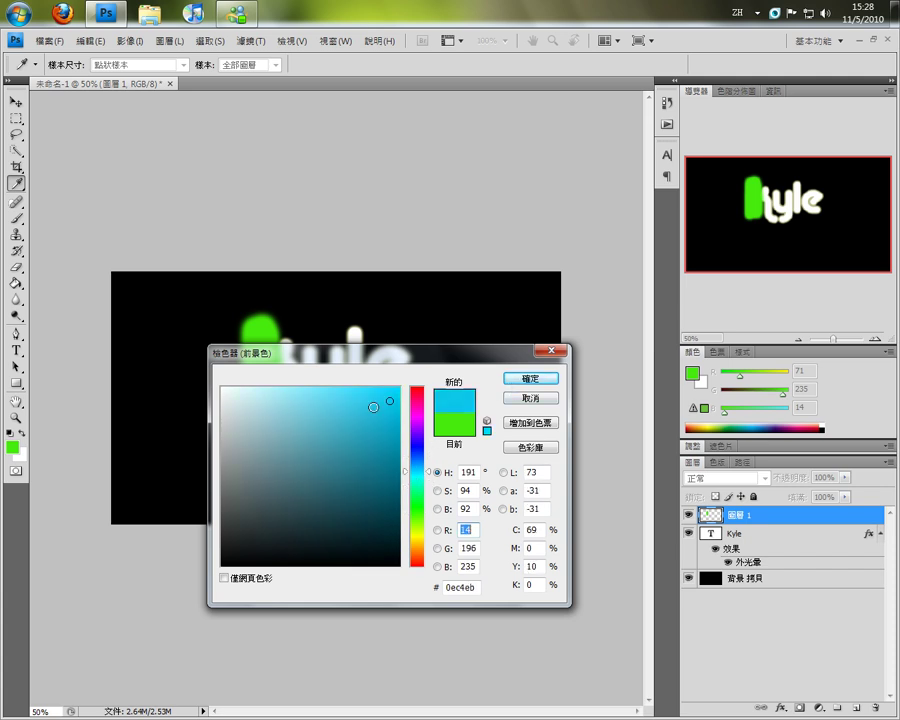
left_click(382, 395)
left_click(522, 378)
left_click_drag(278, 328, 303, 404)
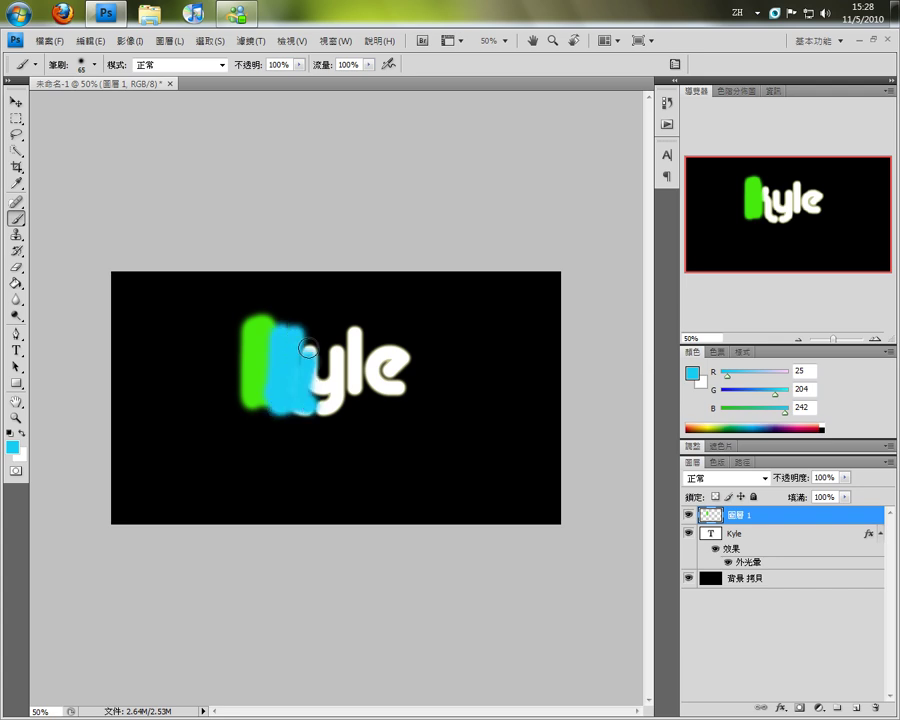
left_click(12, 446)
left_click_drag(416, 471, 416, 394)
left_click(512, 380)
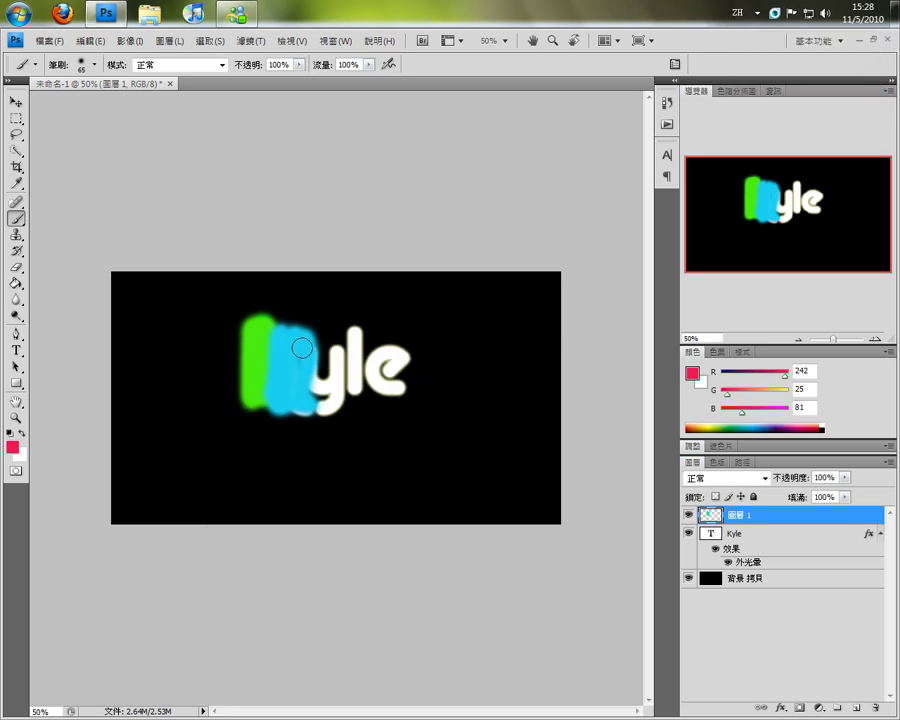
mouse_move(297, 345)
left_mouse_down()
mouse_move(308, 410)
mouse_move(306, 400)
mouse_move(327, 405)
mouse_move(285, 400)
mouse_move(335, 405)
mouse_move(329, 337)
left_mouse_up()
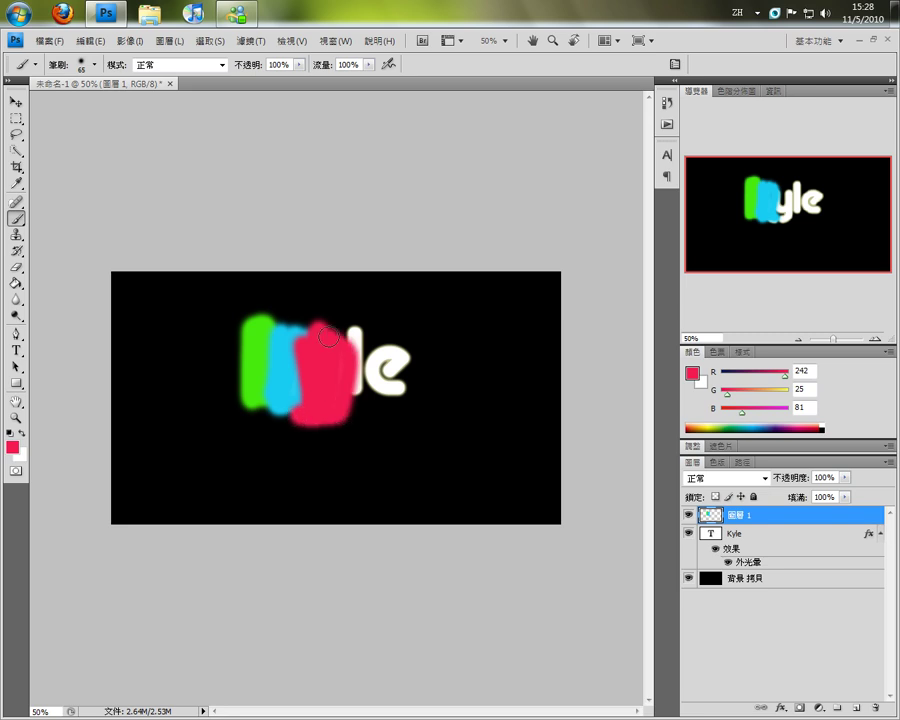
Paint a yellow stroke over the l and a red stroke over the e
left_click(13, 446)
left_click(416, 527)
left_click_drag(416, 533, 416, 536)
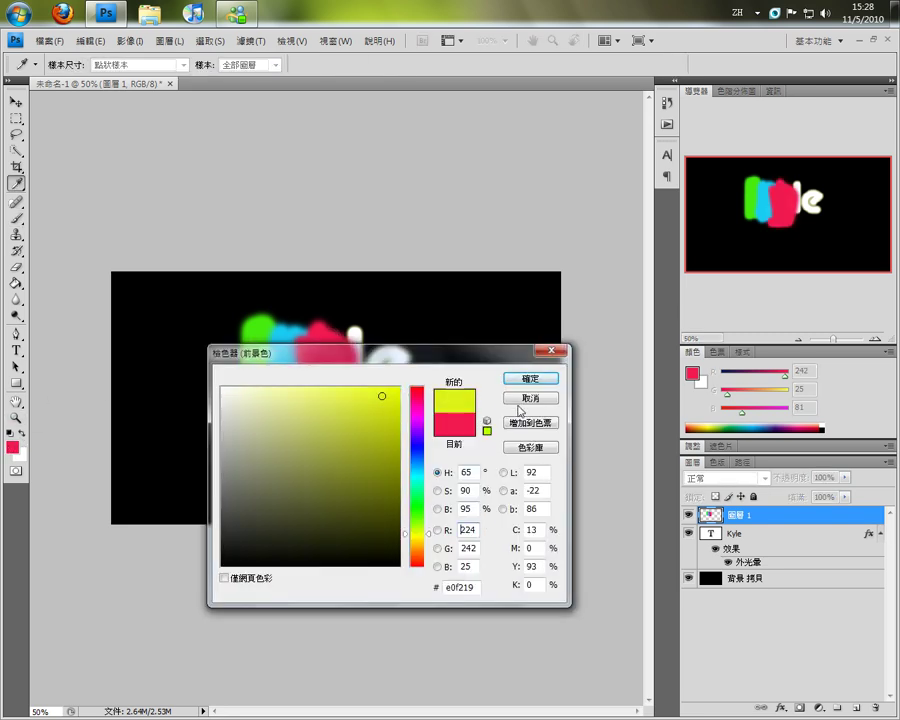
left_click(528, 379)
left_click_drag(357, 317, 368, 392)
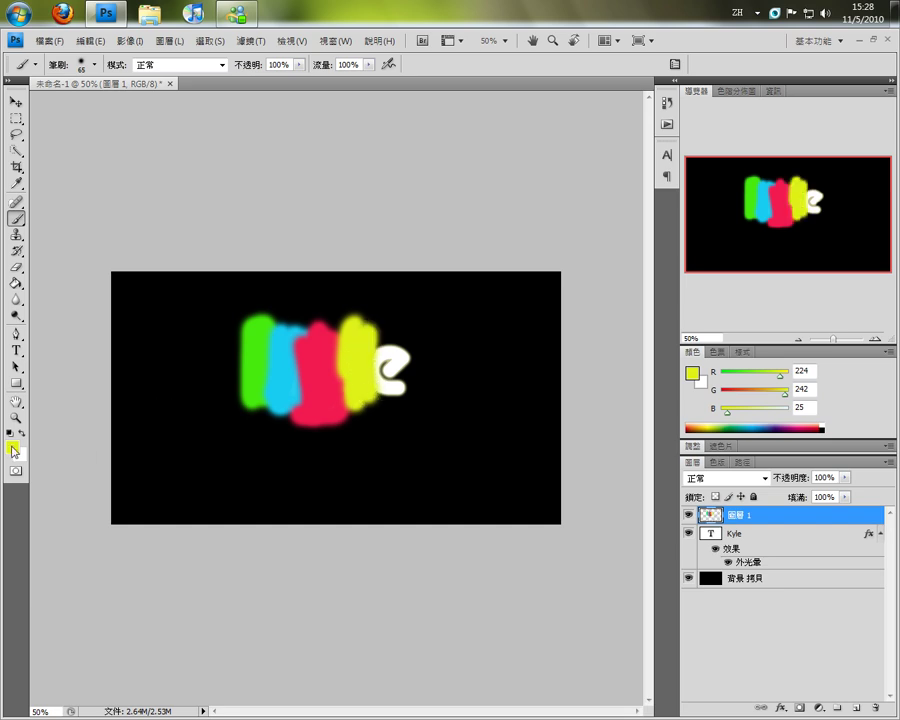
left_click(13, 446)
left_click(416, 465)
left_click(385, 407)
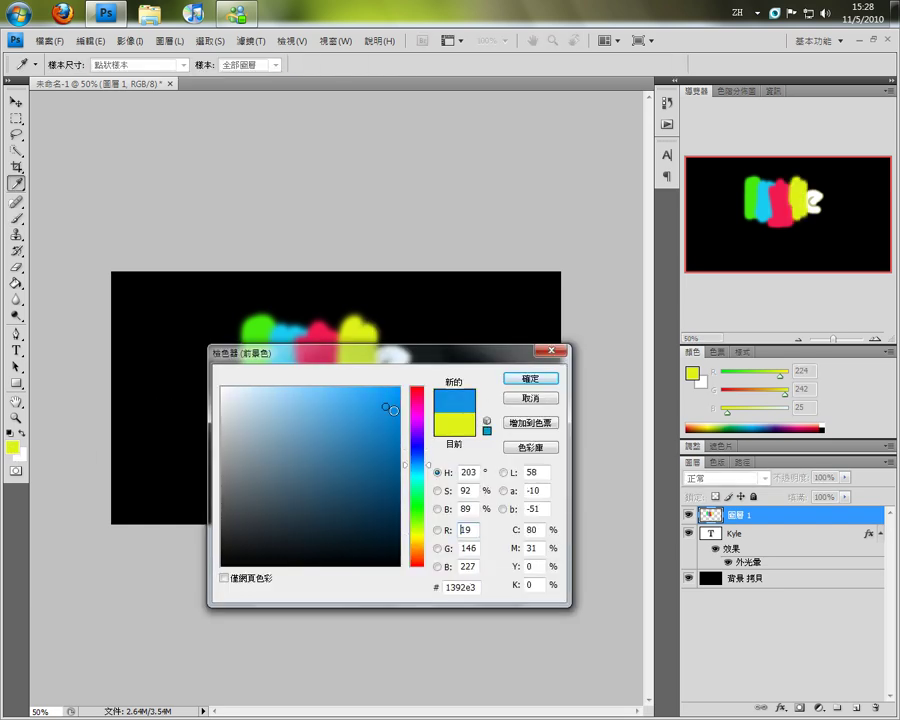
left_click_drag(416, 465, 416, 392)
left_click(528, 379)
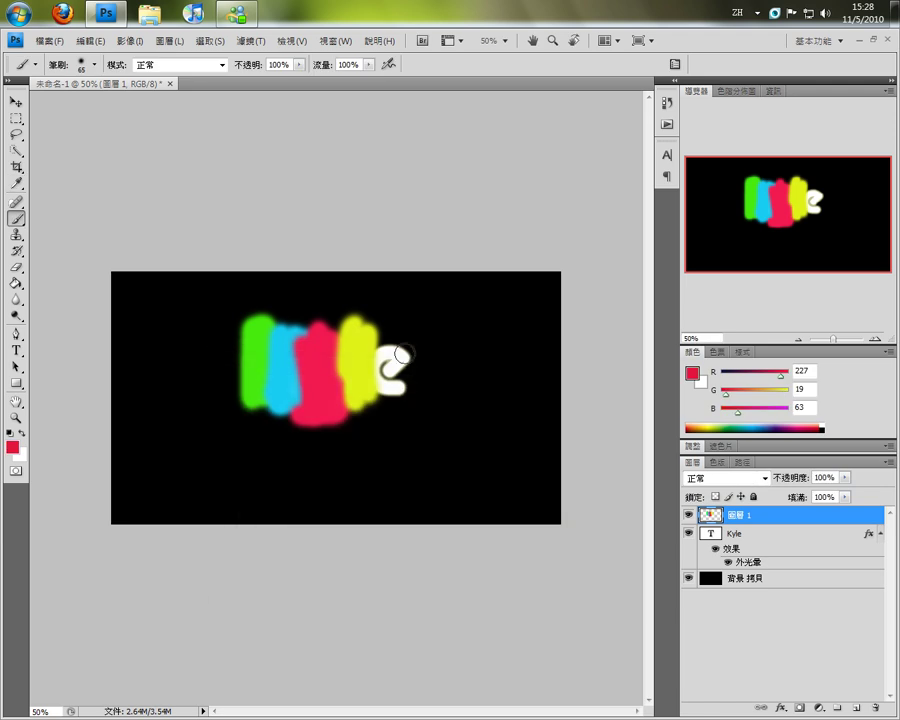
mouse_move(378, 340)
left_mouse_down()
mouse_move(388, 380)
mouse_move(396, 345)
mouse_move(381, 394)
left_mouse_up()
Paint a final green stroke just right of the red one
left_click(15, 447)
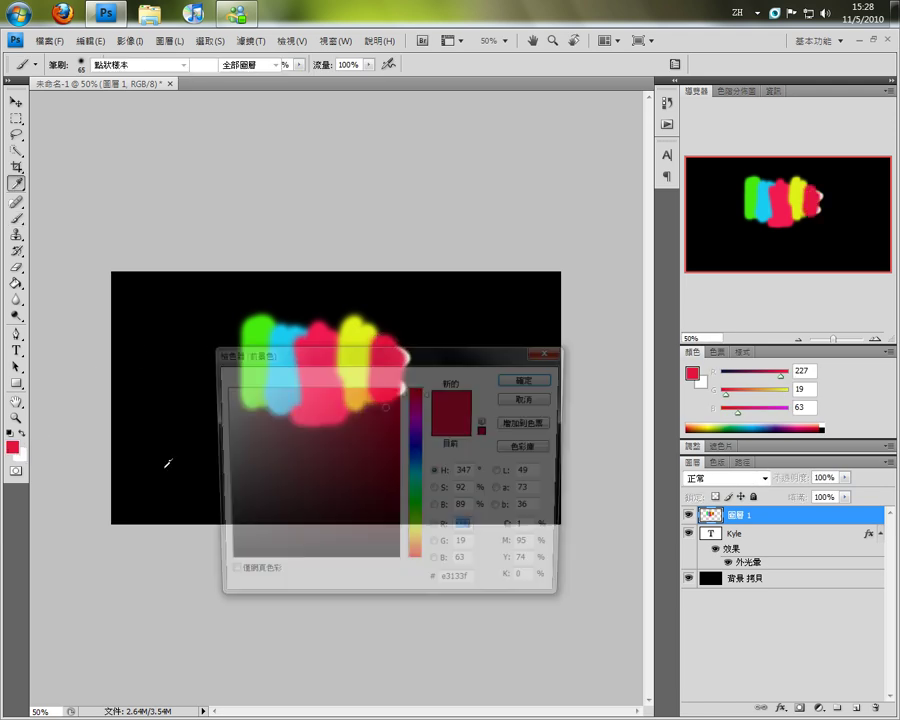
left_click(256, 350)
left_click(530, 378)
key("b")
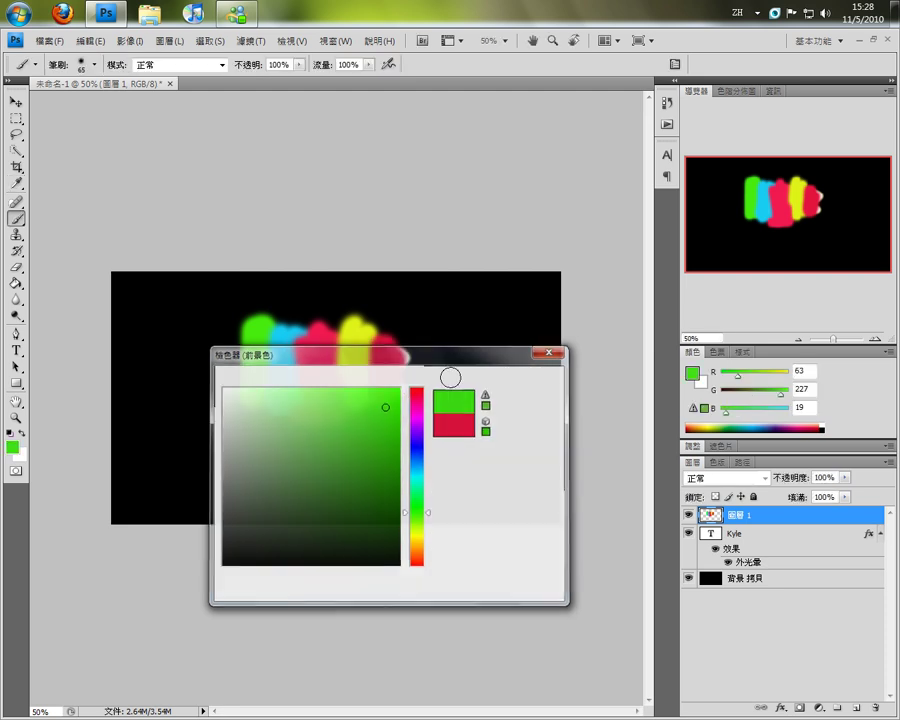
left_click_drag(408, 342, 408, 402)
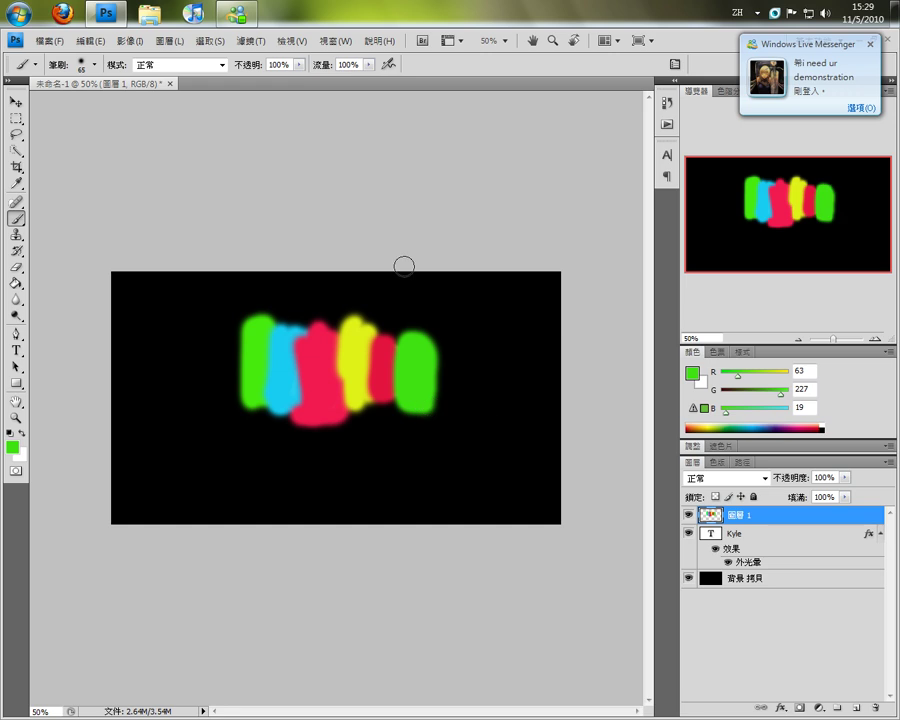
Apply a 25-pixel Gaussian Blur to Layer 1's rainbow strokes
left_click(16, 100)
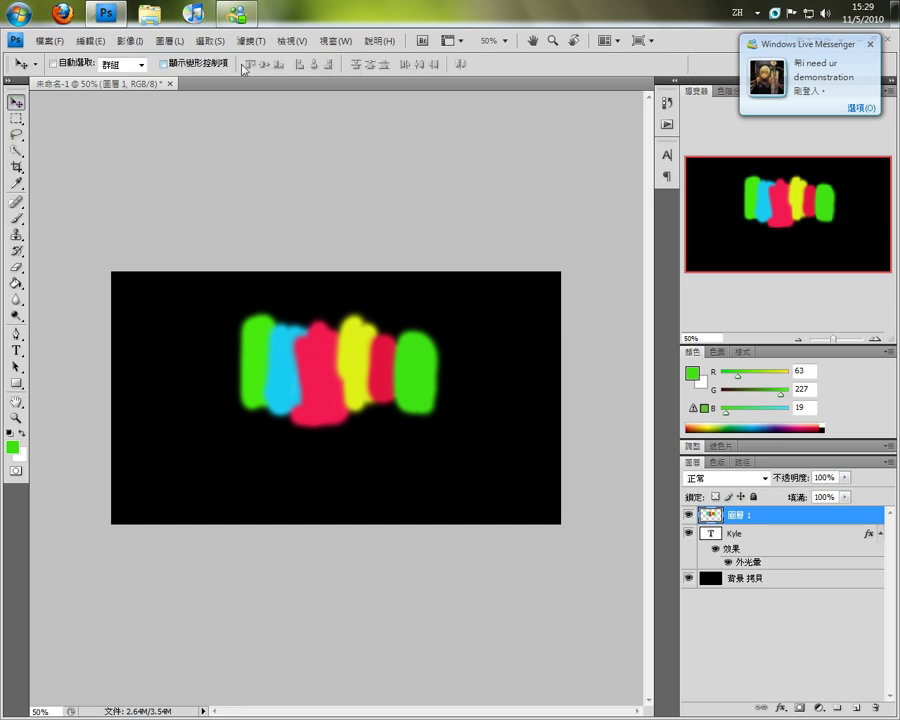
double_click(737, 516)
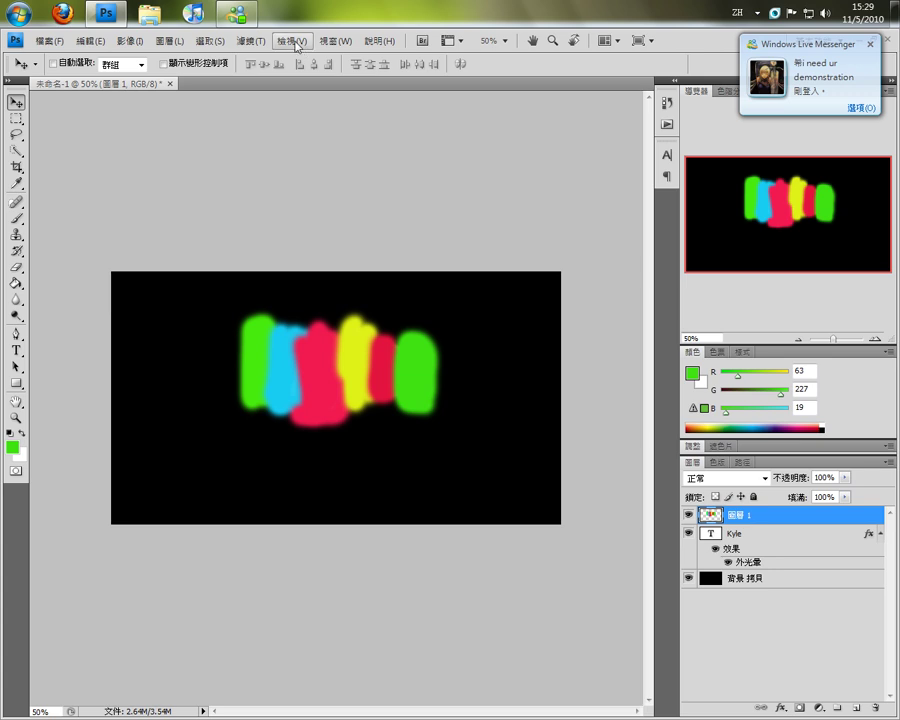
left_click(250, 41)
mouse_move(290, 260)
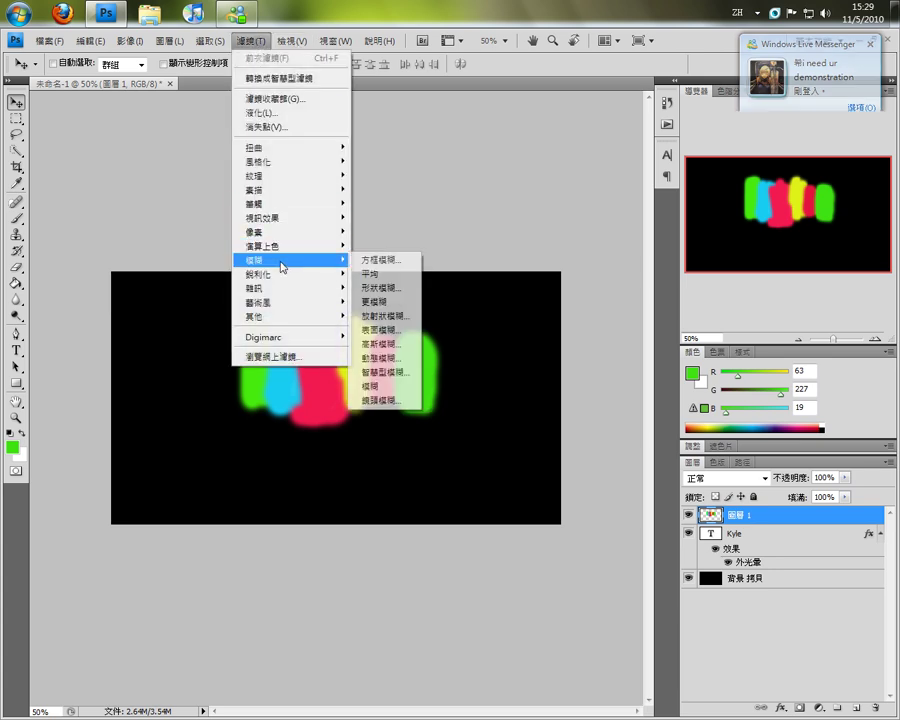
left_click(380, 342)
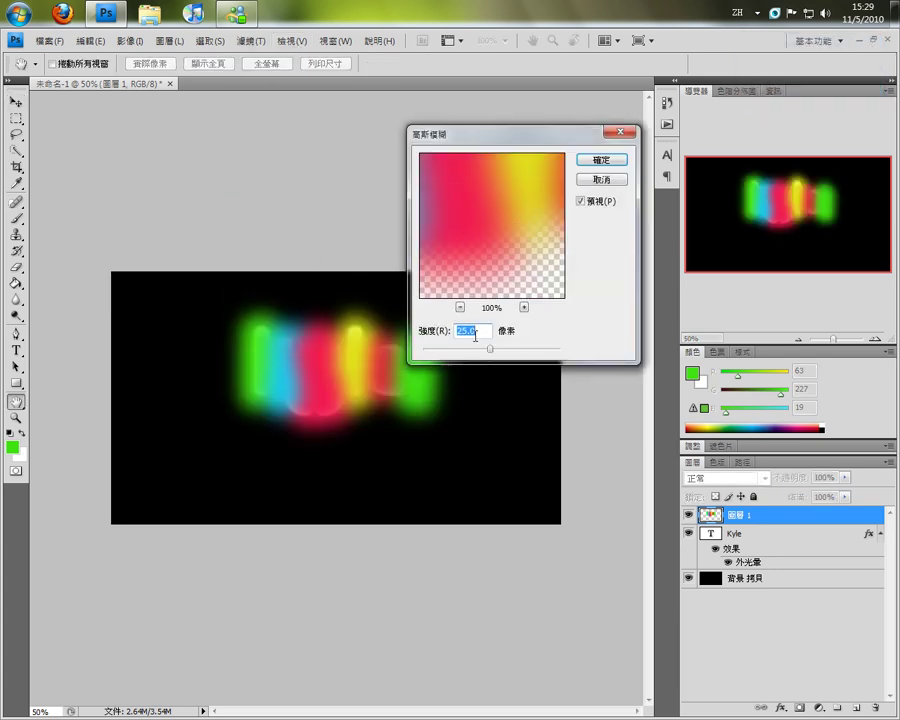
mouse_move(490, 349)
left_mouse_down()
mouse_move(522, 352)
mouse_move(424, 350)
left_mouse_up()
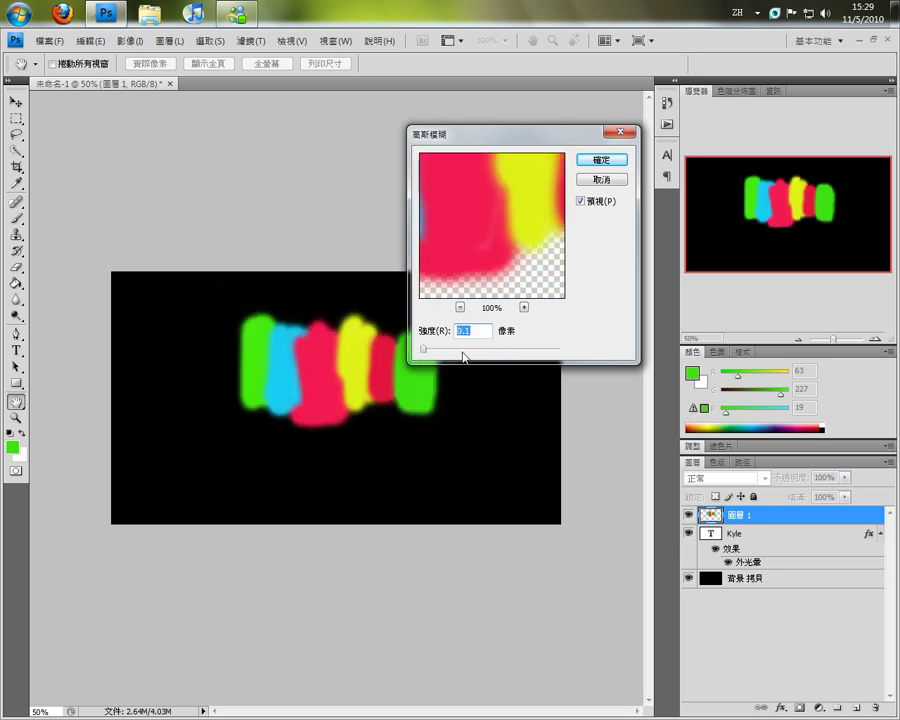
type("25")
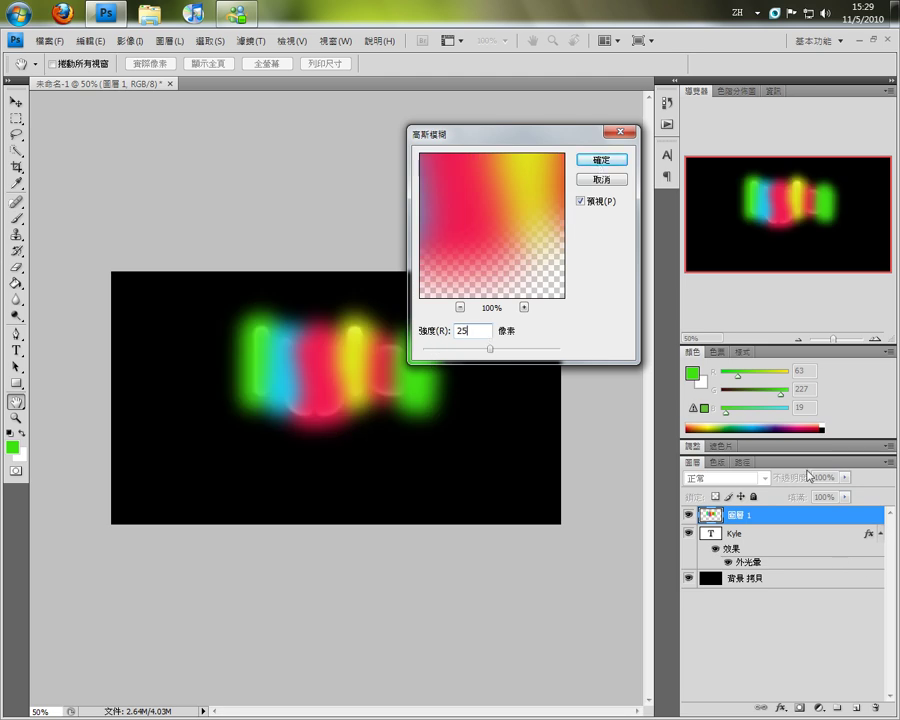
left_click(602, 160)
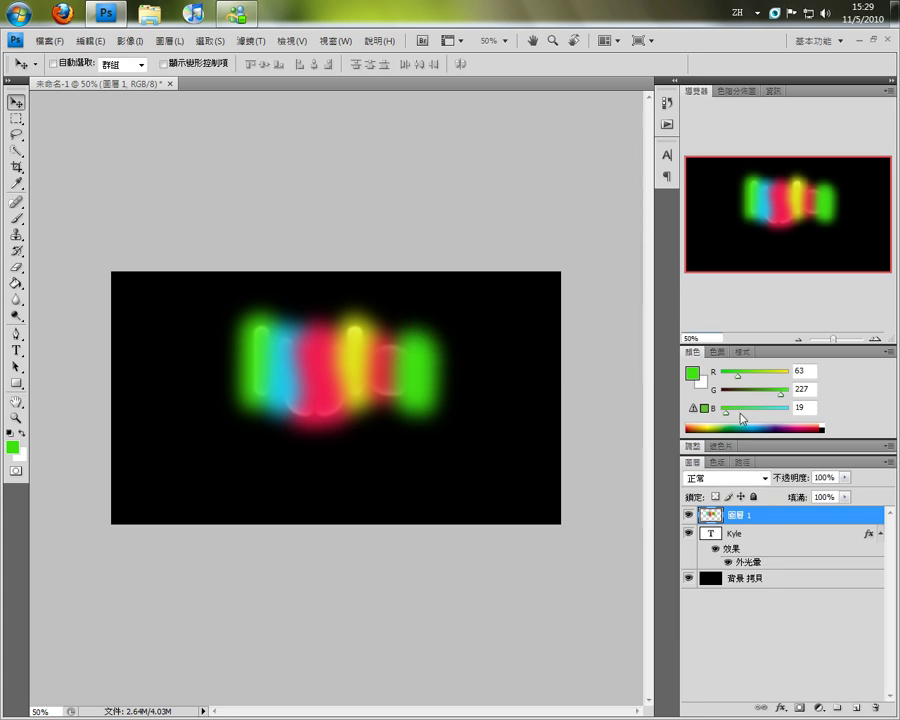
left_click(765, 478)
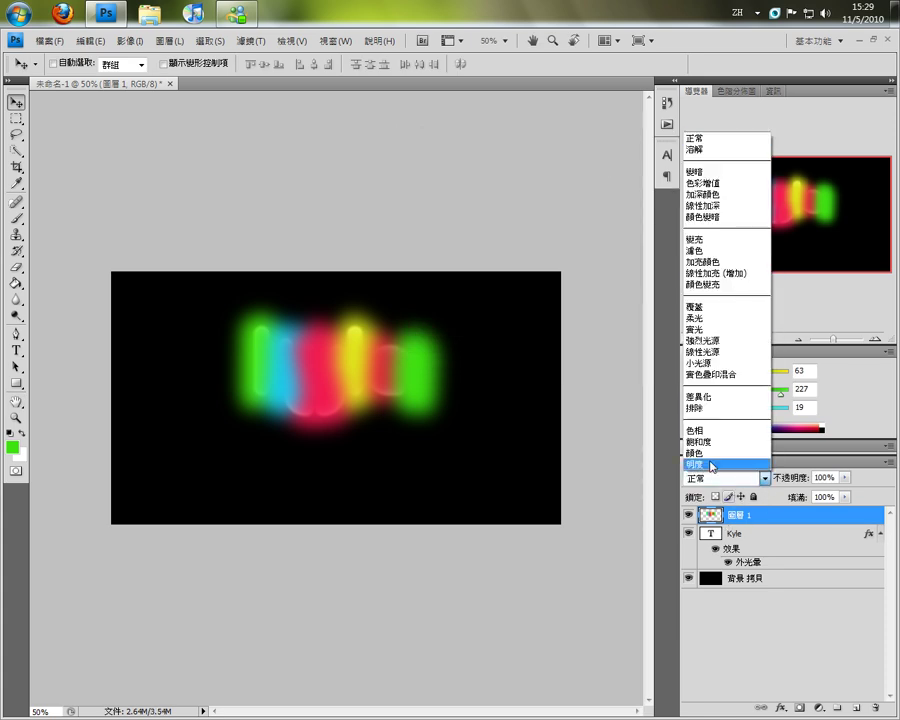
Set Layer 1's blend mode to Color
left_click(707, 461)
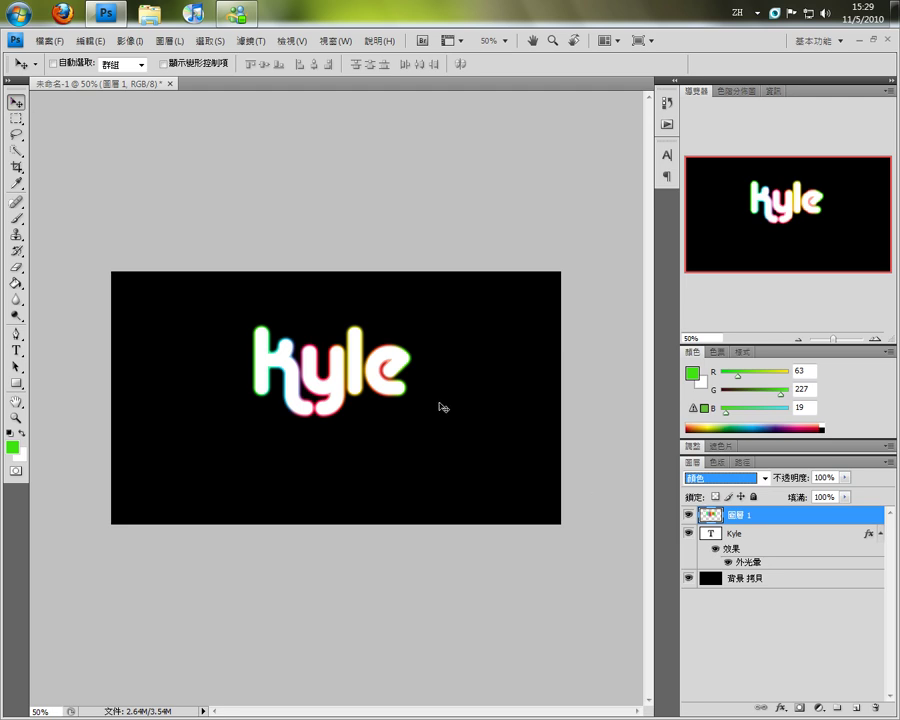
left_click(360, 385)
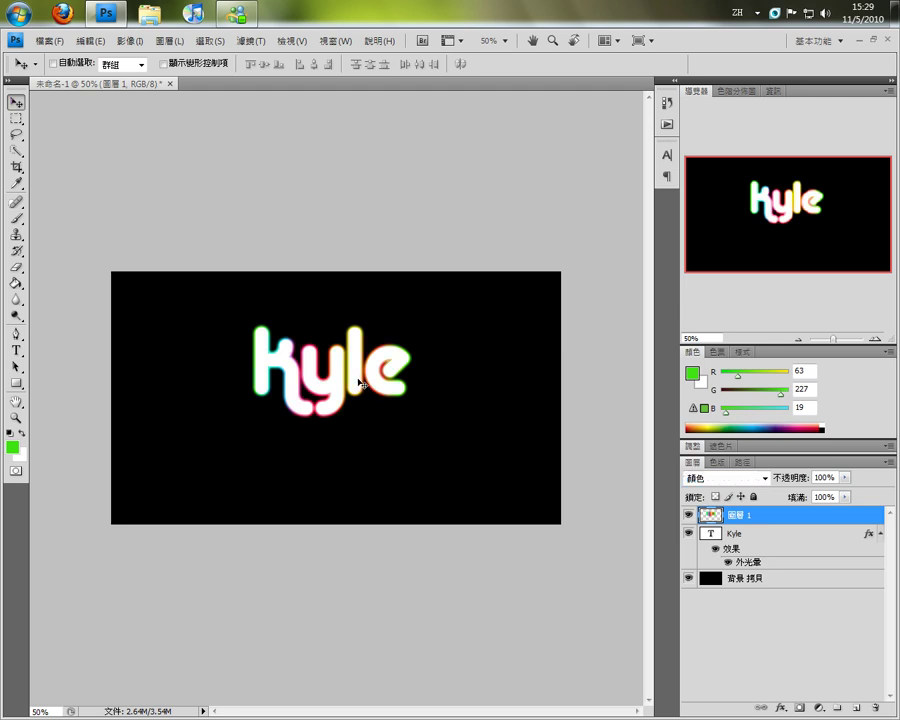
left_click(745, 535)
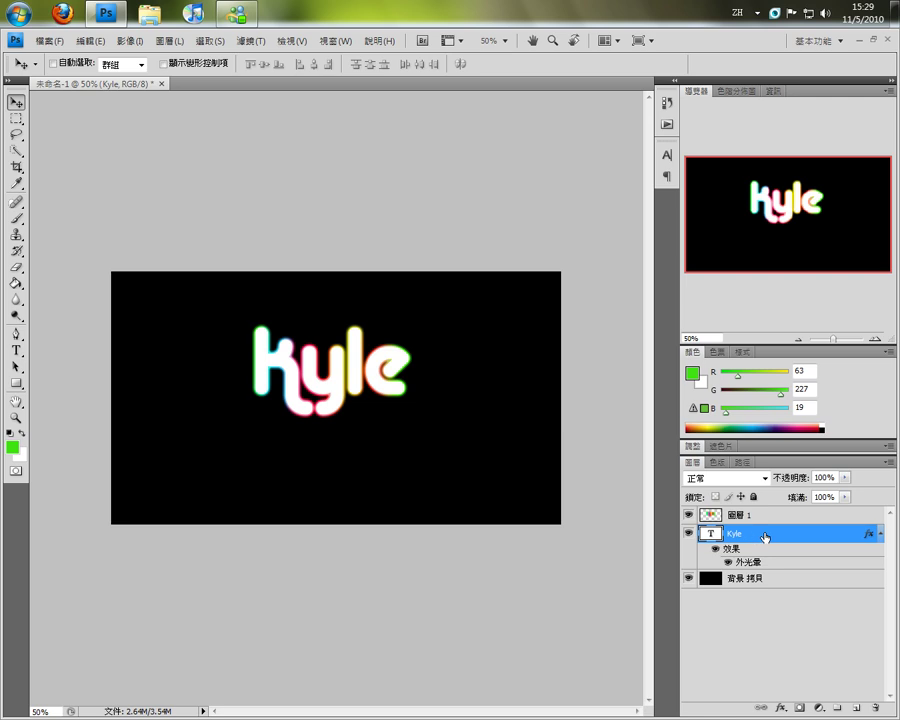
Enlarge the Kyle layer's Outer Glow to 15 px size and fine-tune its spread
right_click(765, 537)
left_click(805, 143)
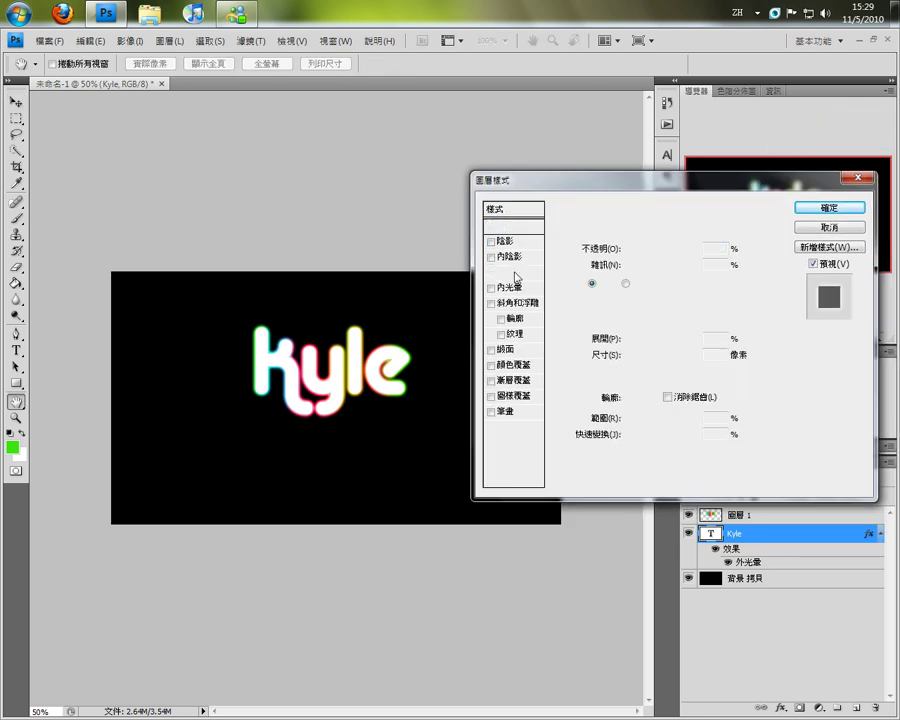
left_click(516, 273)
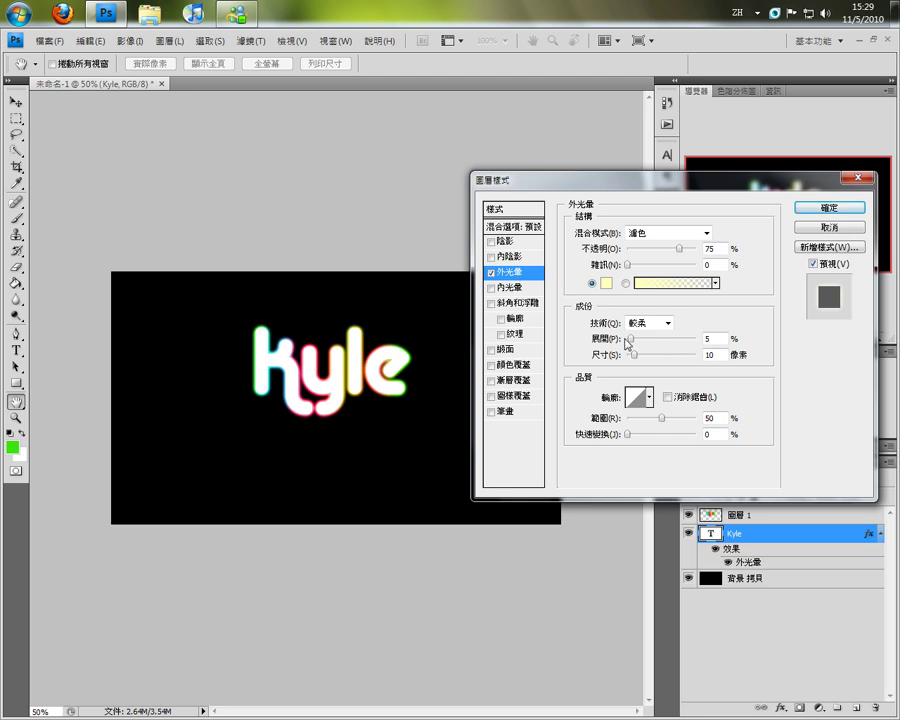
left_click_drag(627, 340, 638, 340)
left_click_drag(643, 341, 637, 357)
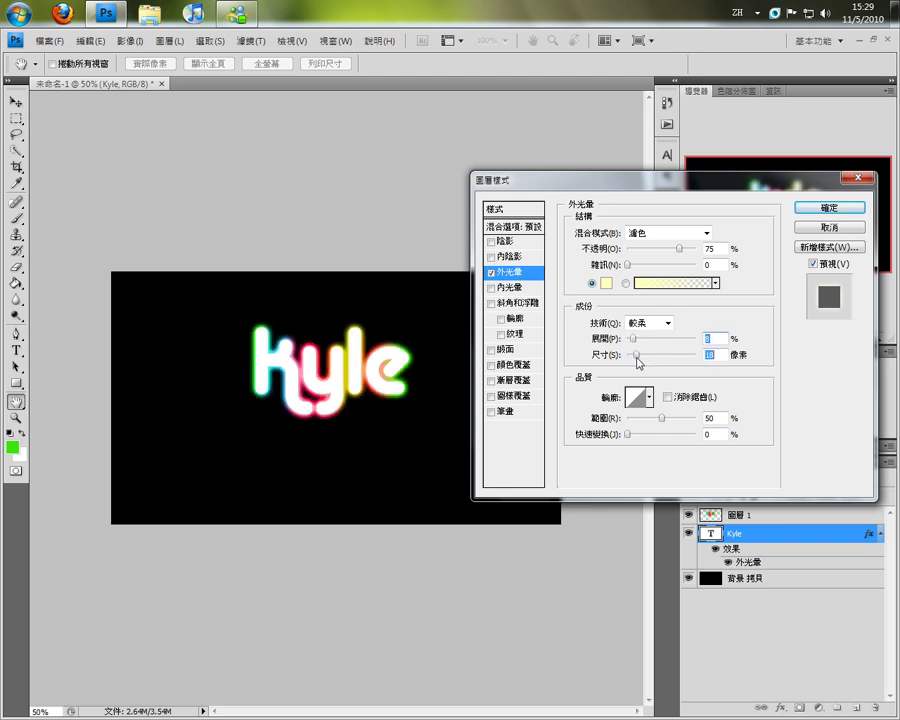
type("15")
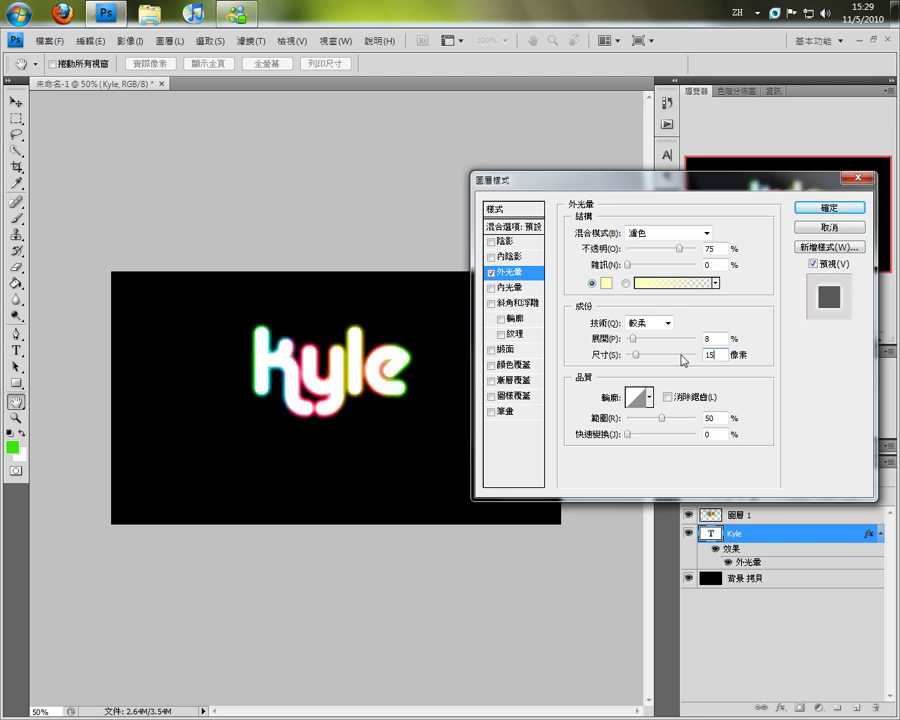
mouse_move(634, 347)
left_mouse_down()
mouse_move(643, 348)
mouse_move(633, 345)
left_mouse_up()
left_click(830, 208)
key("v")
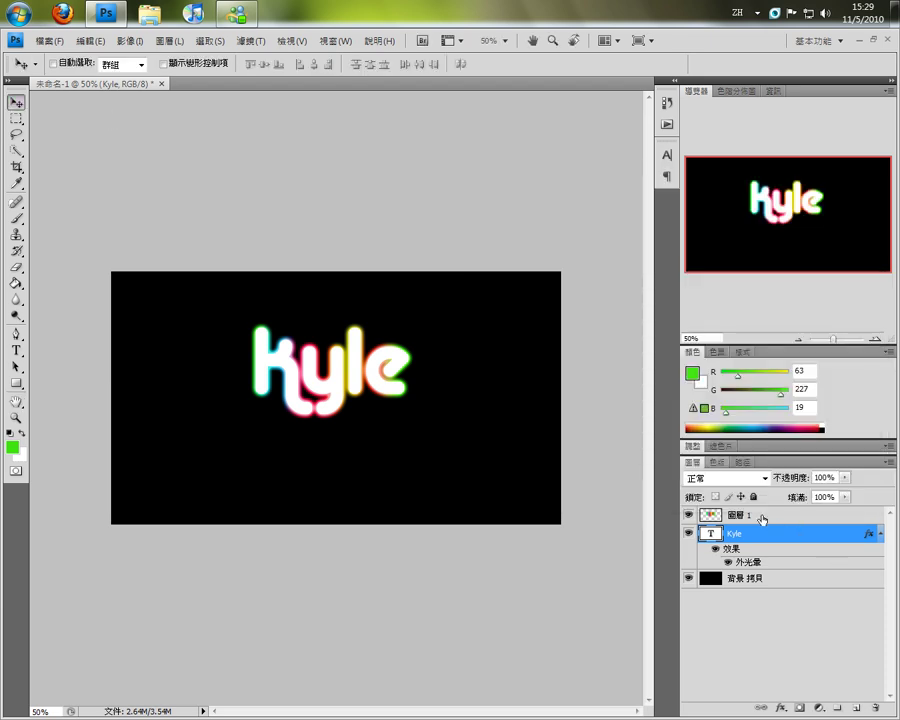
Select all layers and merge the visible layers into one
left_click(762, 515)
left_click(771, 587, "shift")
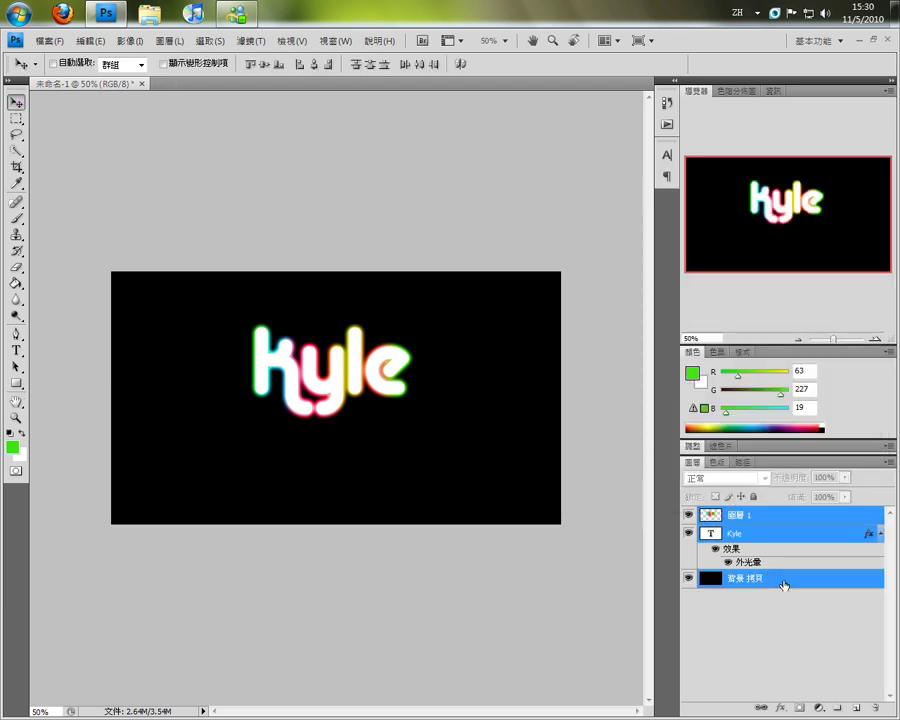
right_click(781, 585)
left_click(831, 557)
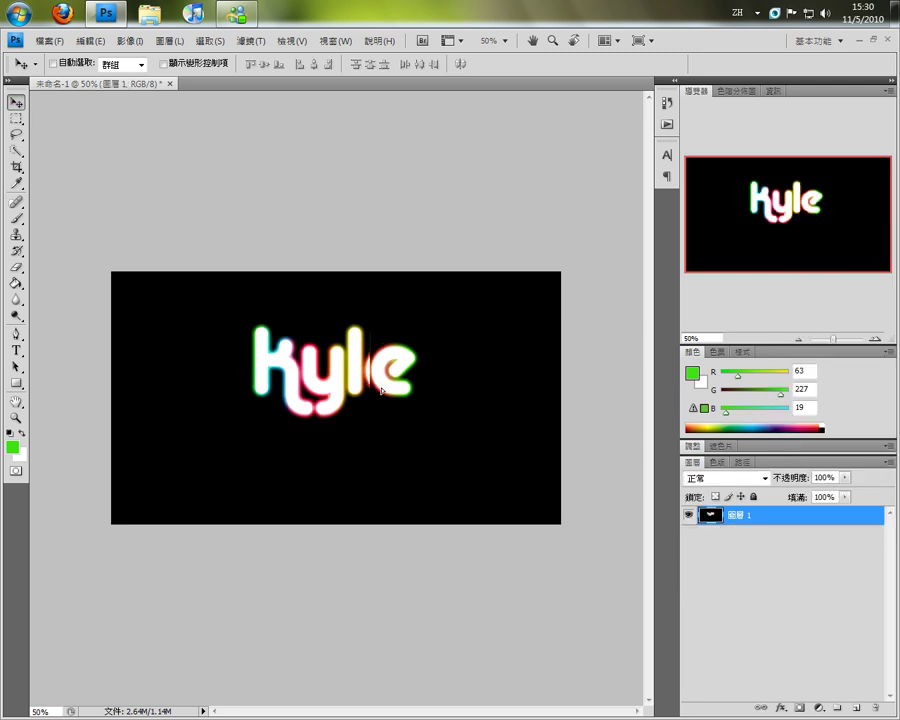
Shift the merged kyle image right and bring up a new 1280×720 document setup
mouse_move(233, 395)
left_mouse_down()
mouse_move(301, 362)
mouse_move(370, 408)
mouse_move(365, 396)
left_mouse_up()
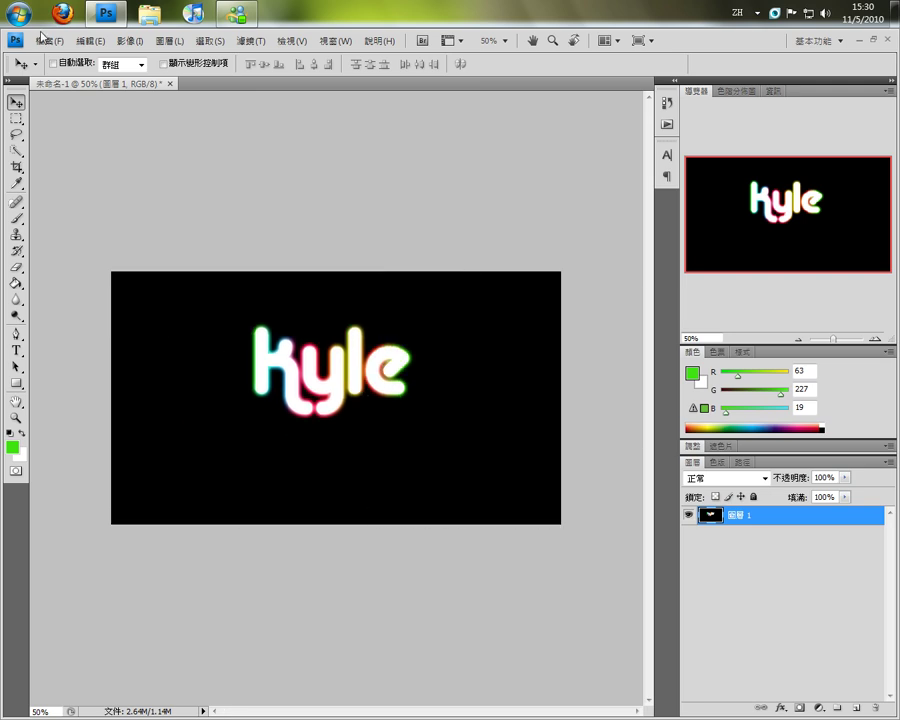
left_click(48, 41)
left_click(90, 57)
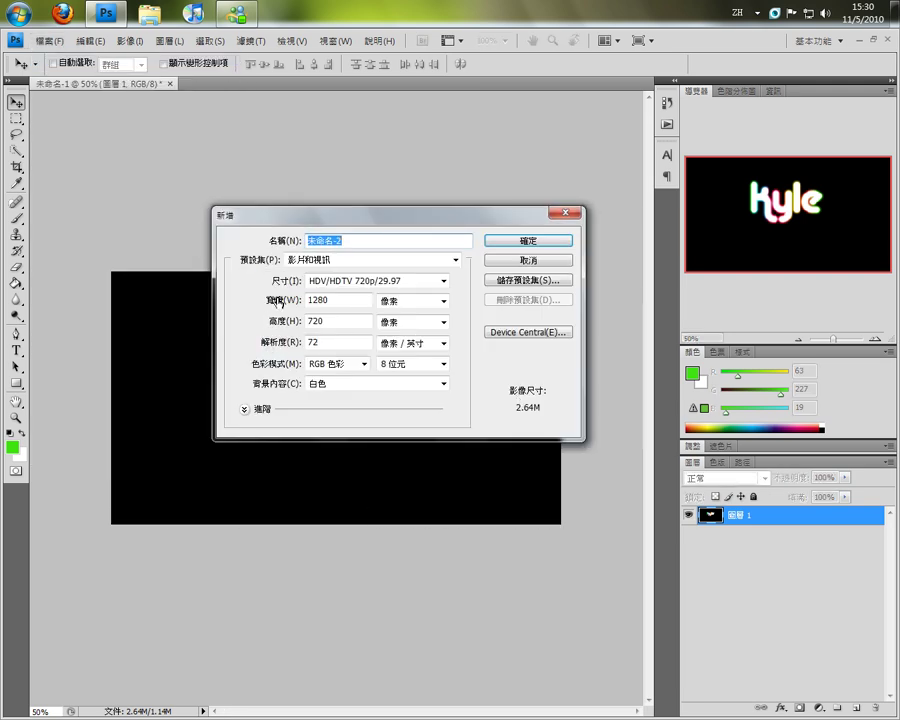
Create the 1280×720 document, fill it black with default colours, then return to 未命名-1
left_click(558, 241)
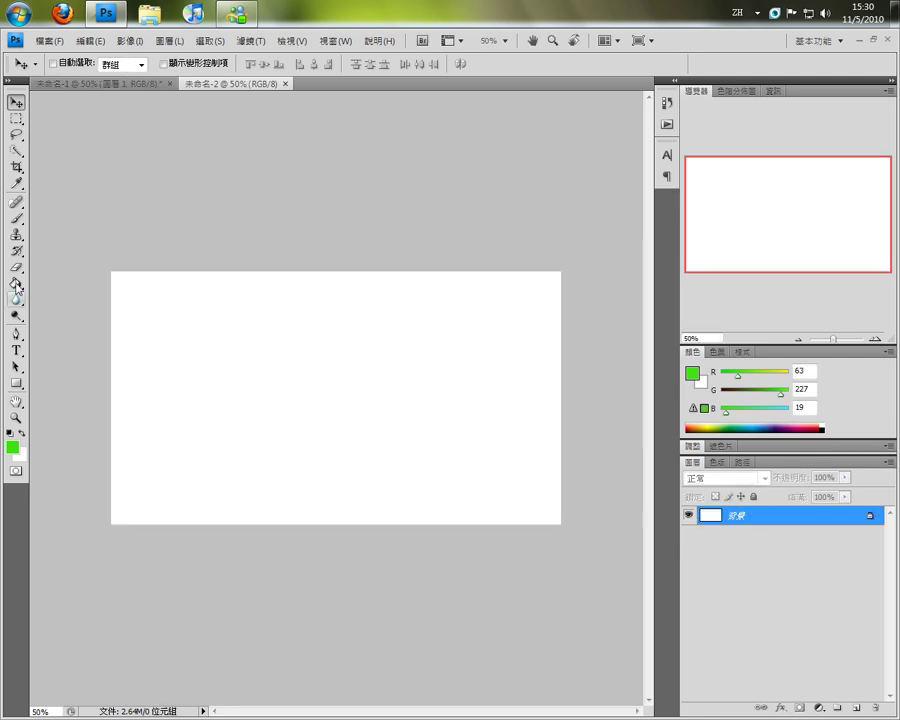
left_click(16, 283)
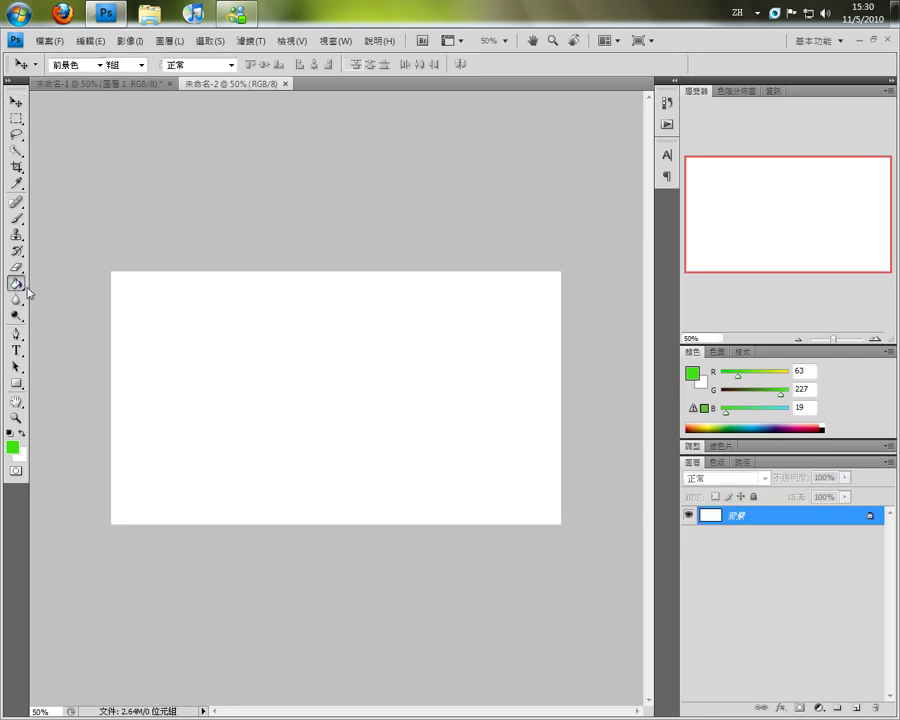
left_click(10, 432)
left_click(212, 289)
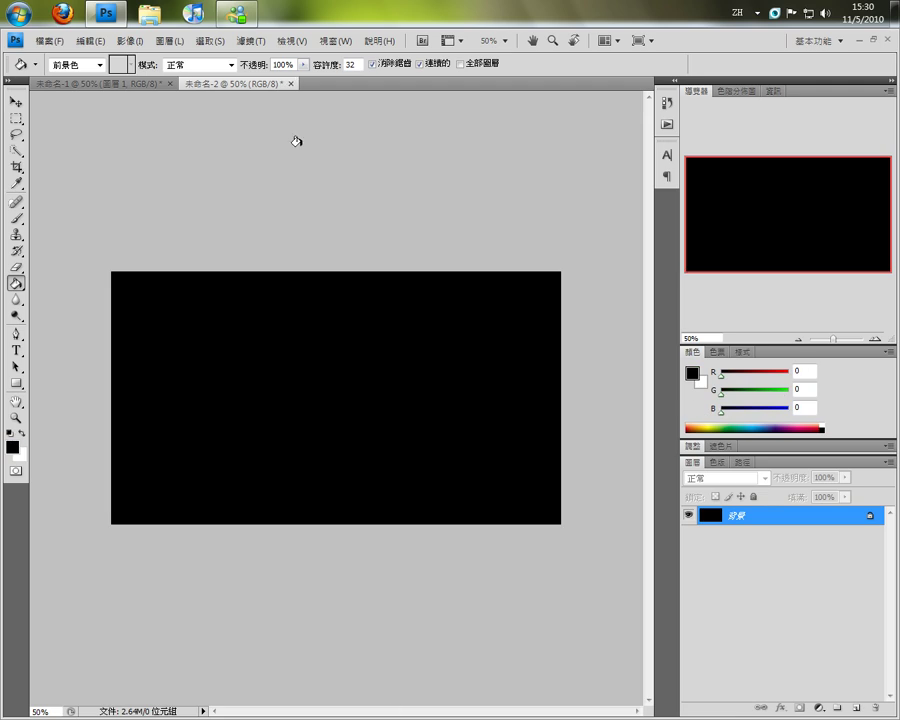
left_click(99, 84)
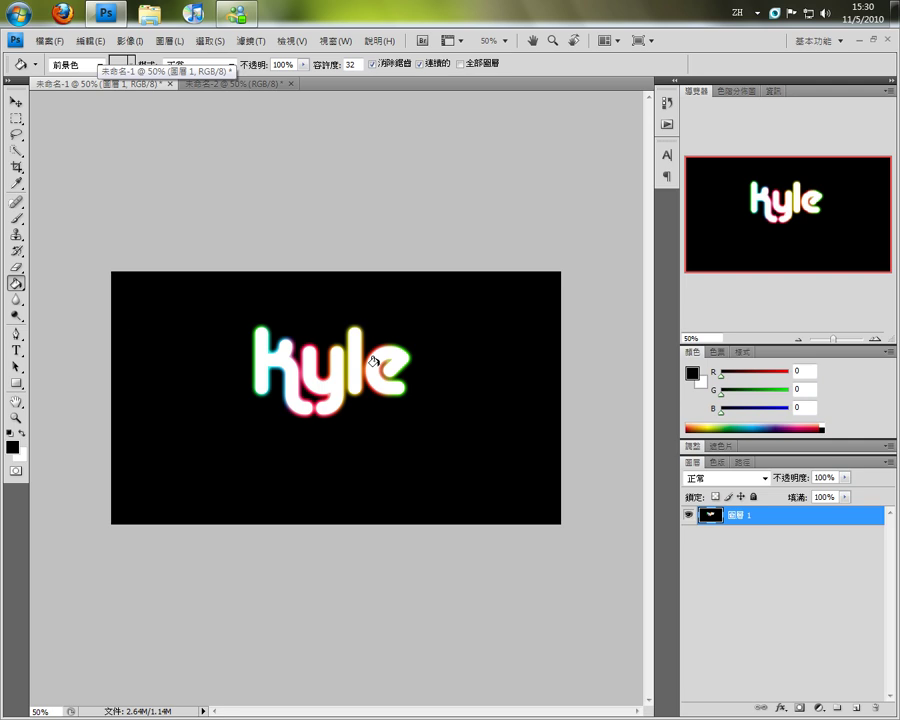
Zoom in and draw a loose Lasso selection around the glowing kyle text
scroll(346, 354, "up", 3)
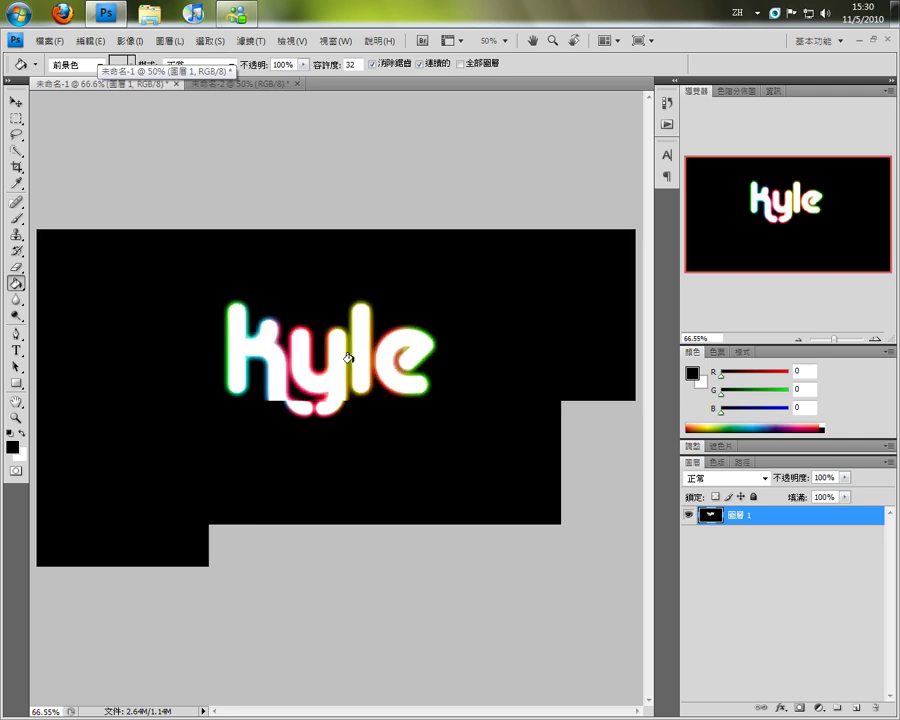
left_click(16, 118)
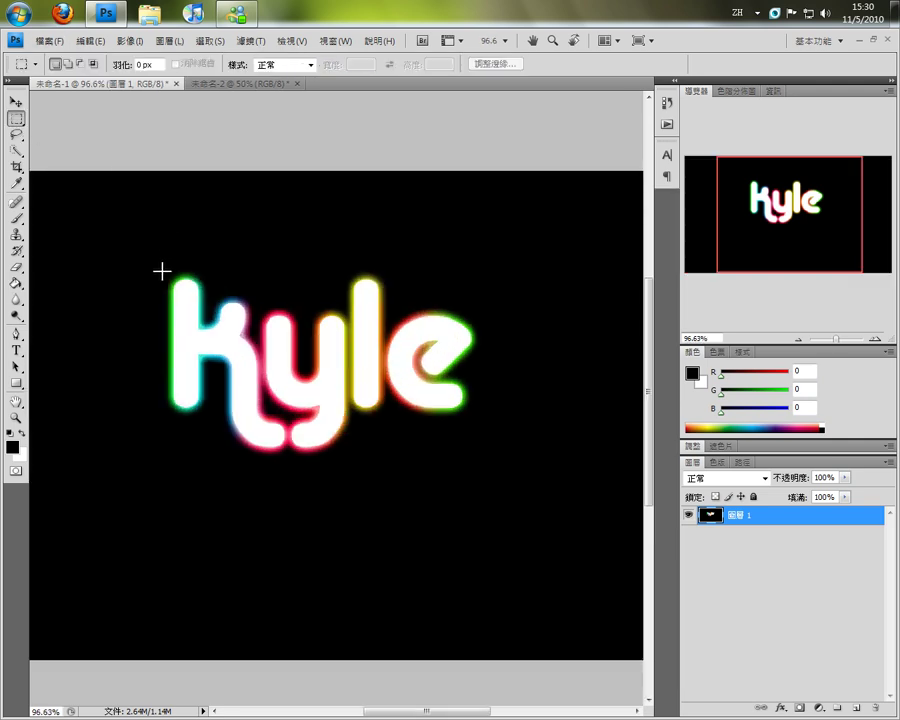
left_click_drag(156, 259, 481, 454)
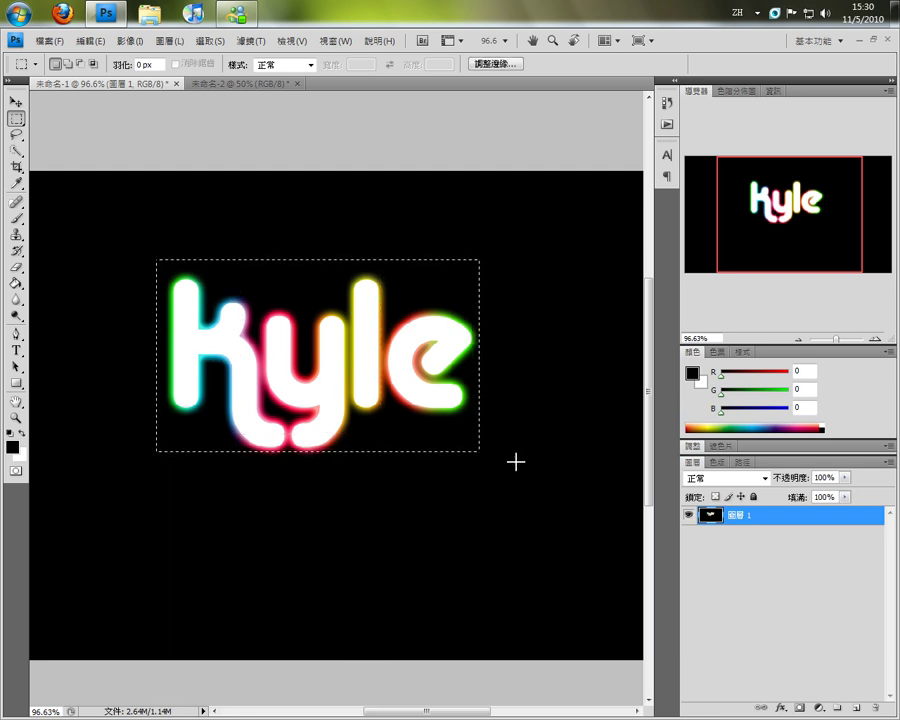
key("ctrl+d")
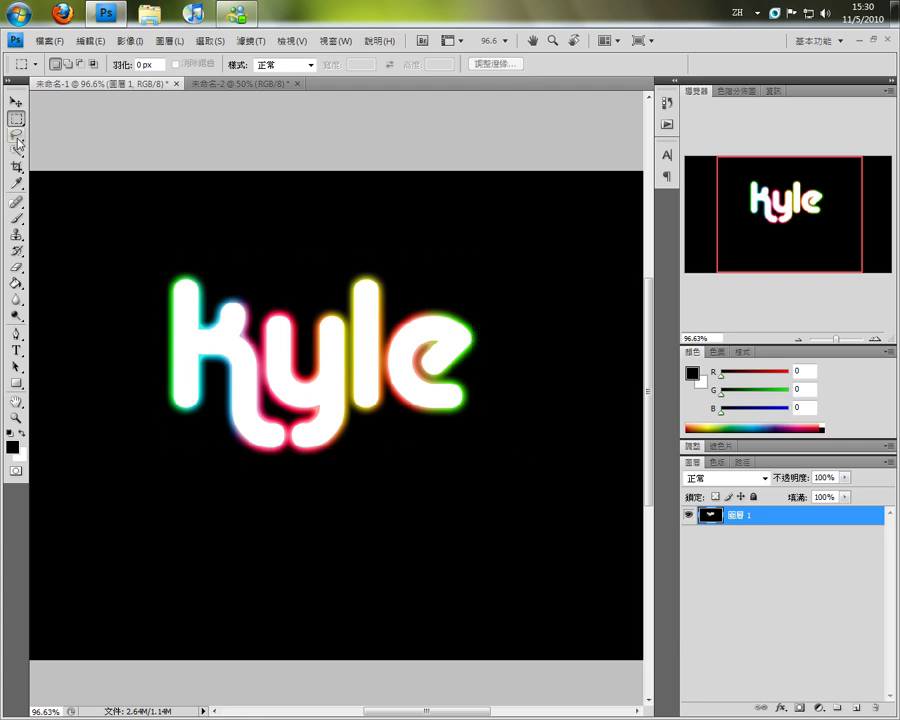
left_click(14, 134)
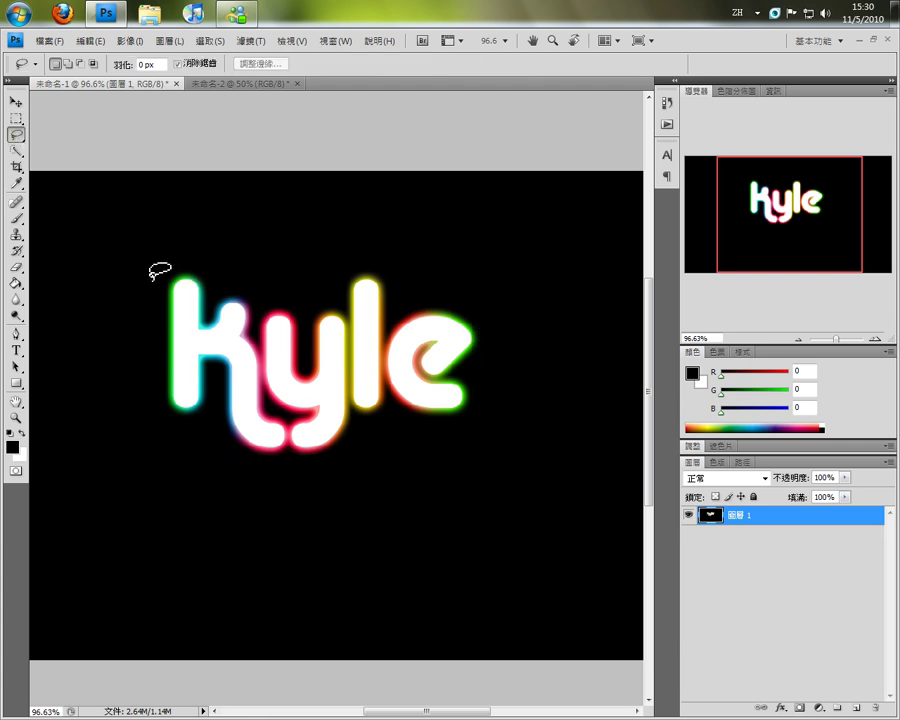
scroll(158, 270, "up", 1)
scroll(168, 300, "up", 1)
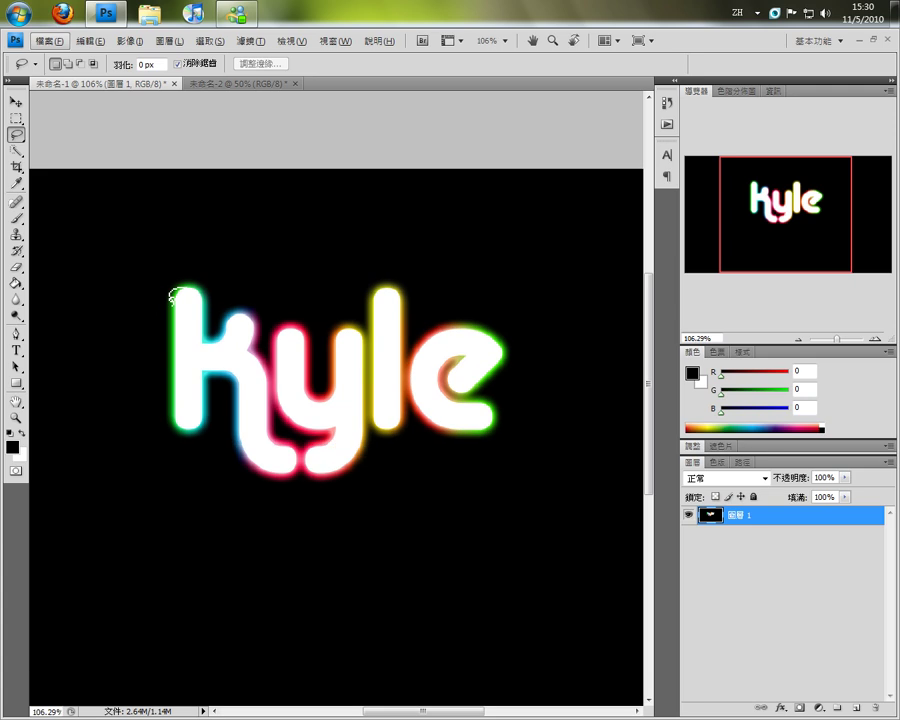
mouse_move(157, 291)
left_mouse_down()
mouse_move(157, 434)
mouse_move(249, 488)
mouse_move(343, 487)
mouse_move(395, 450)
mouse_move(489, 441)
mouse_move(509, 401)
mouse_move(498, 397)
mouse_move(525, 347)
mouse_move(412, 288)
mouse_move(366, 281)
mouse_move(337, 316)
mouse_move(263, 309)
mouse_move(181, 279)
mouse_move(155, 305)
left_mouse_up()
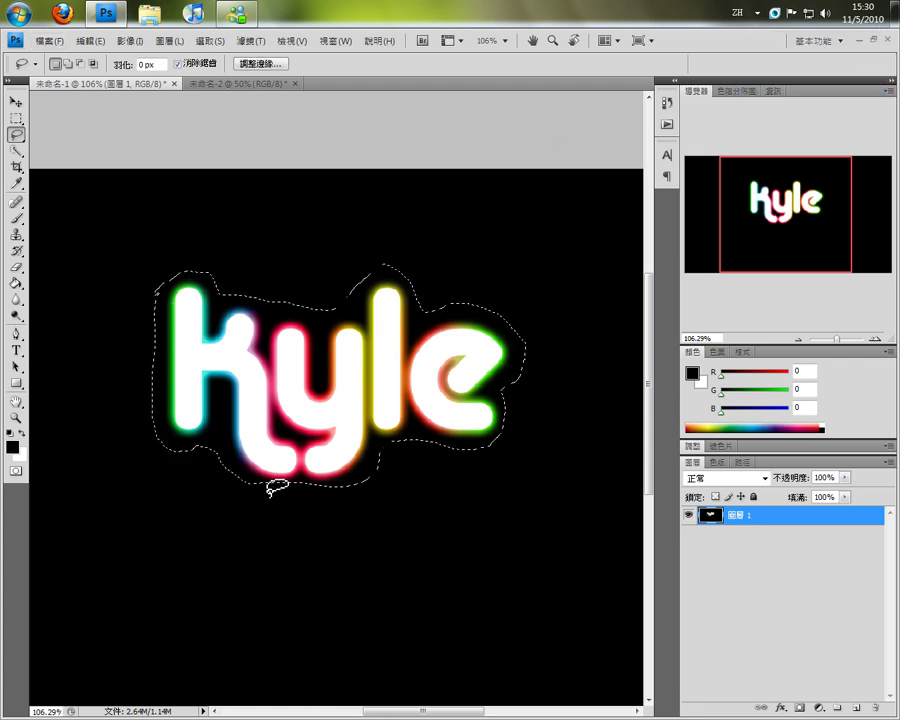
Zoom out and float the 未命名-1 document in its own window over the black document
left_click(80, 64)
key("ctrl+minus")
key("ctrl+minus")
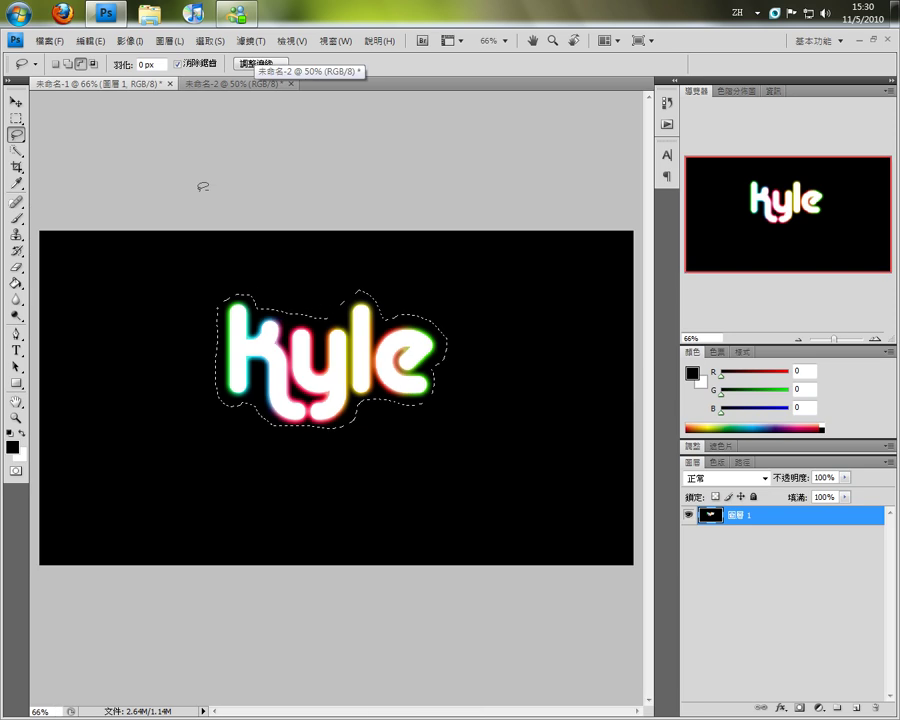
key("v")
mouse_move(70, 84)
left_mouse_down()
mouse_move(150, 127)
mouse_move(138, 118)
left_mouse_up()
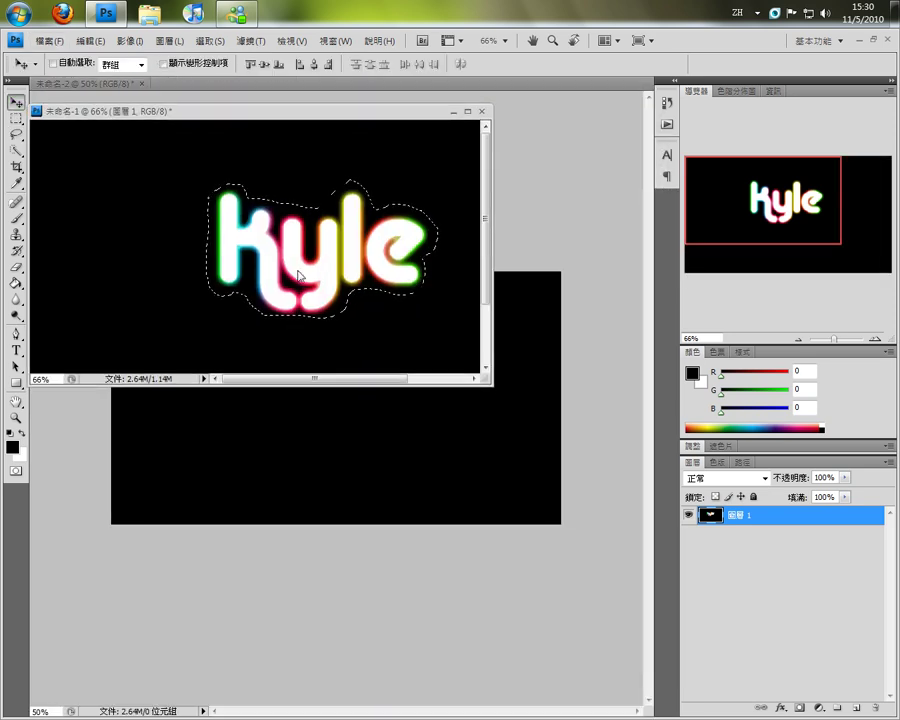
Drag the selected kyle into 未命名-2, close 未命名-1 without saving, and raise the text
left_click_drag(323, 248, 332, 430)
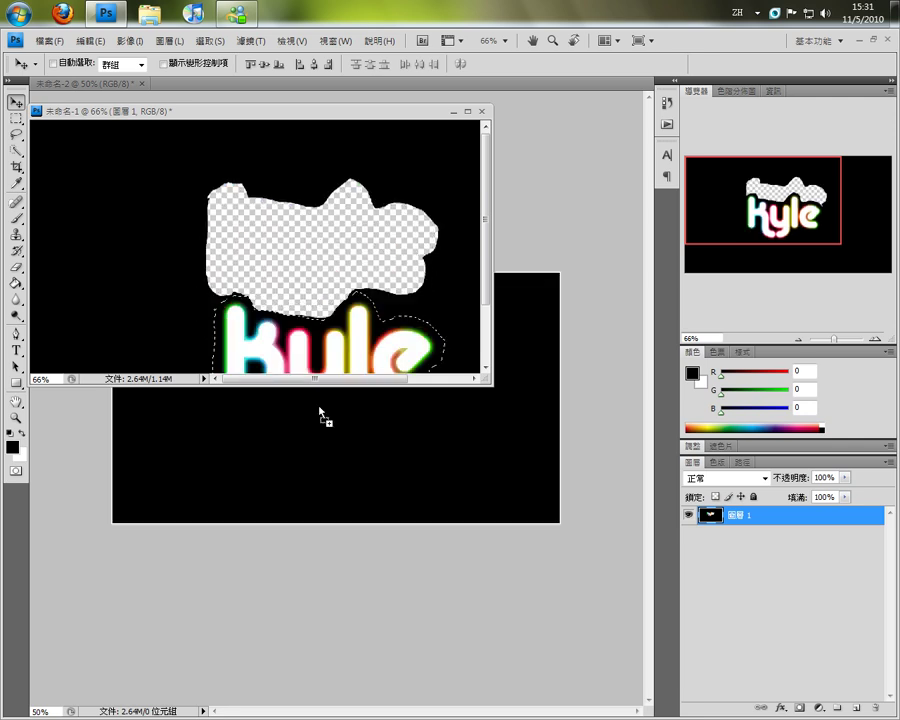
left_click(481, 111)
left_click(448, 294)
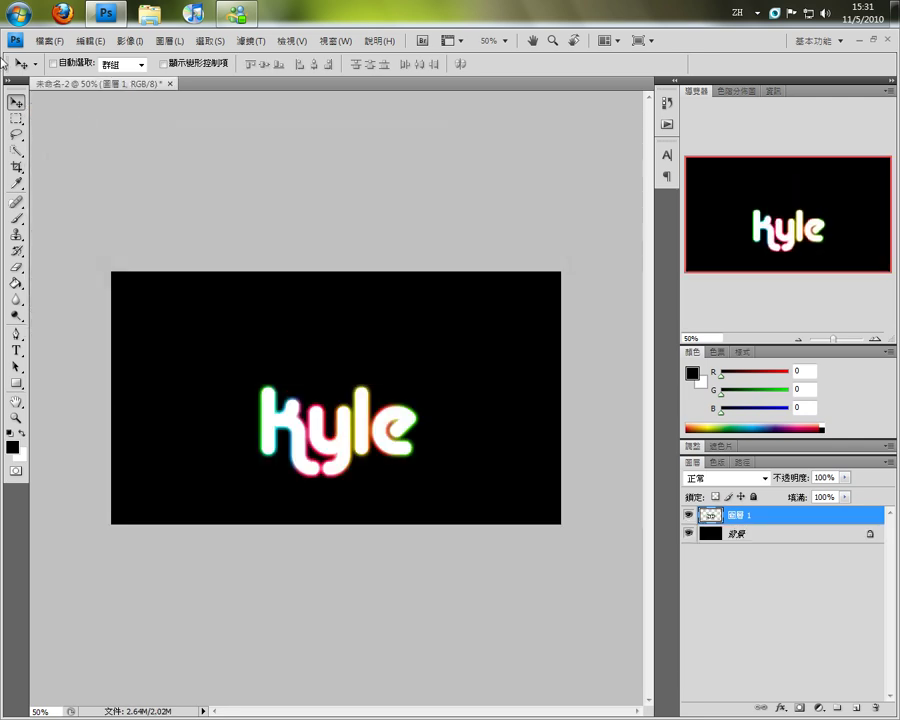
left_click_drag(360, 397, 339, 342)
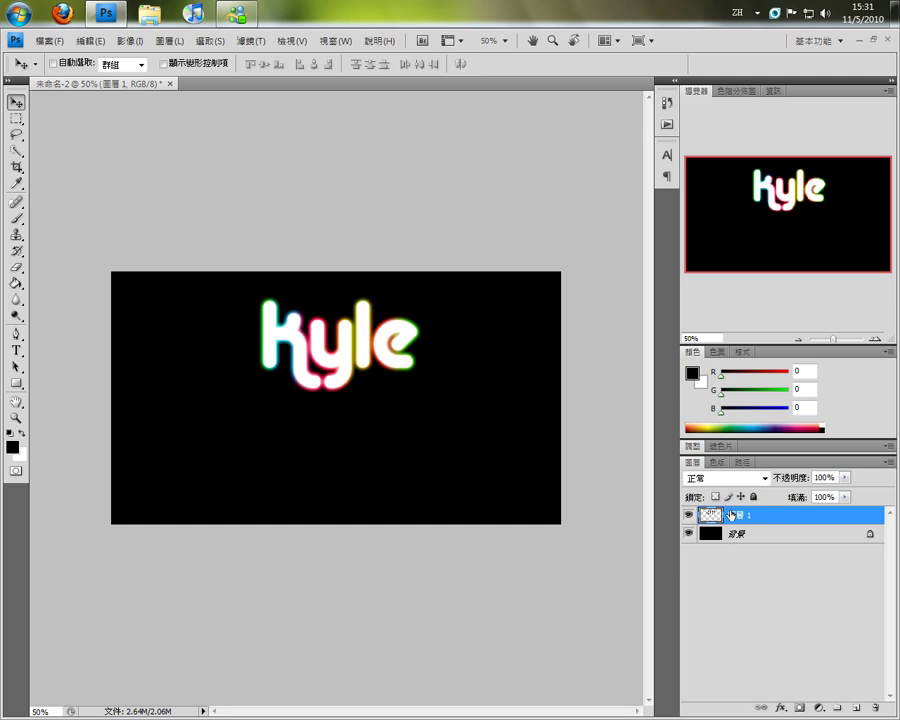
Duplicate the kyle layer below the original, rotate it 180° and set width to -100%
left_click_drag(731, 515, 855, 705)
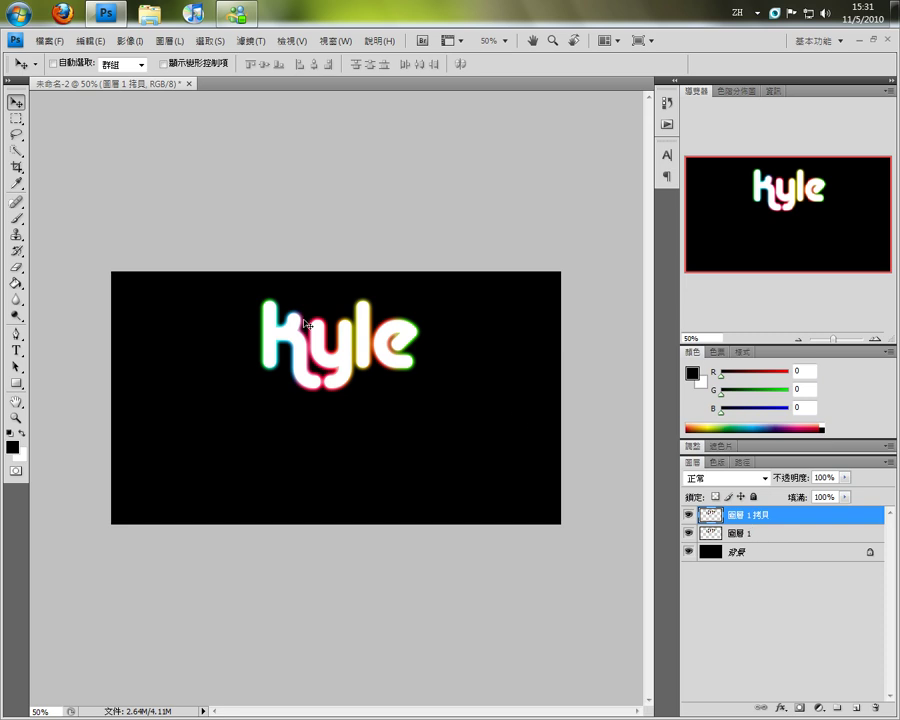
left_click_drag(333, 366, 333, 447)
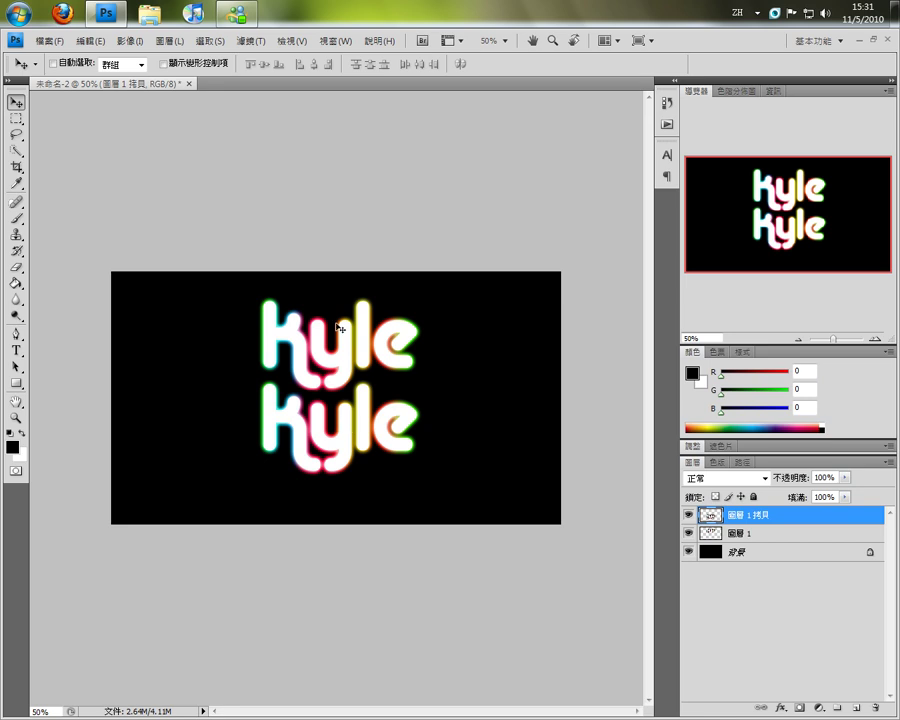
left_click(80, 44)
left_click(112, 308)
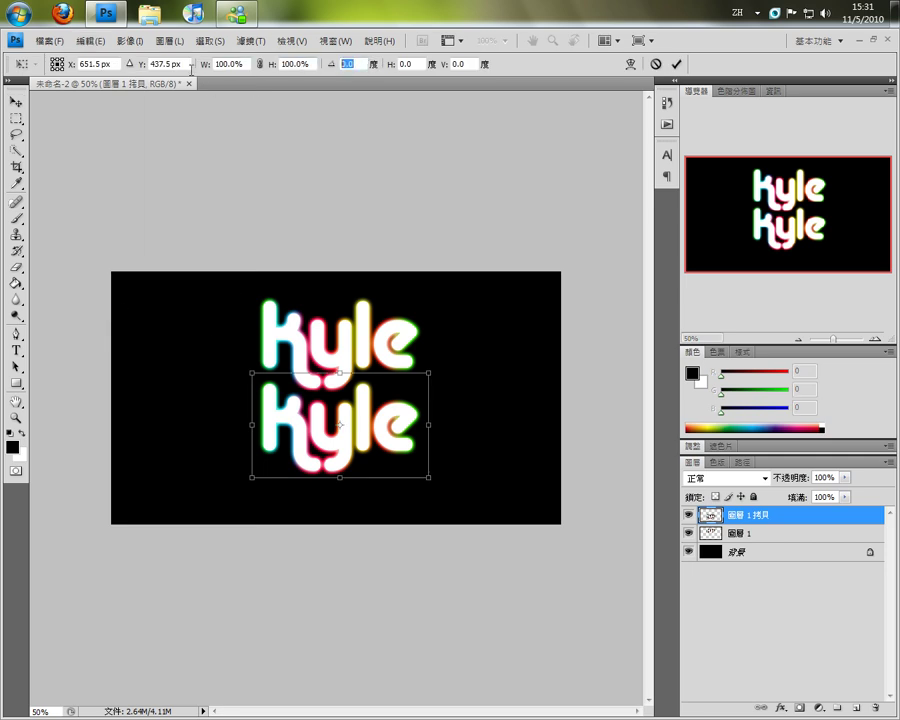
left_click_drag(333, 66, 209, 66)
type("180")
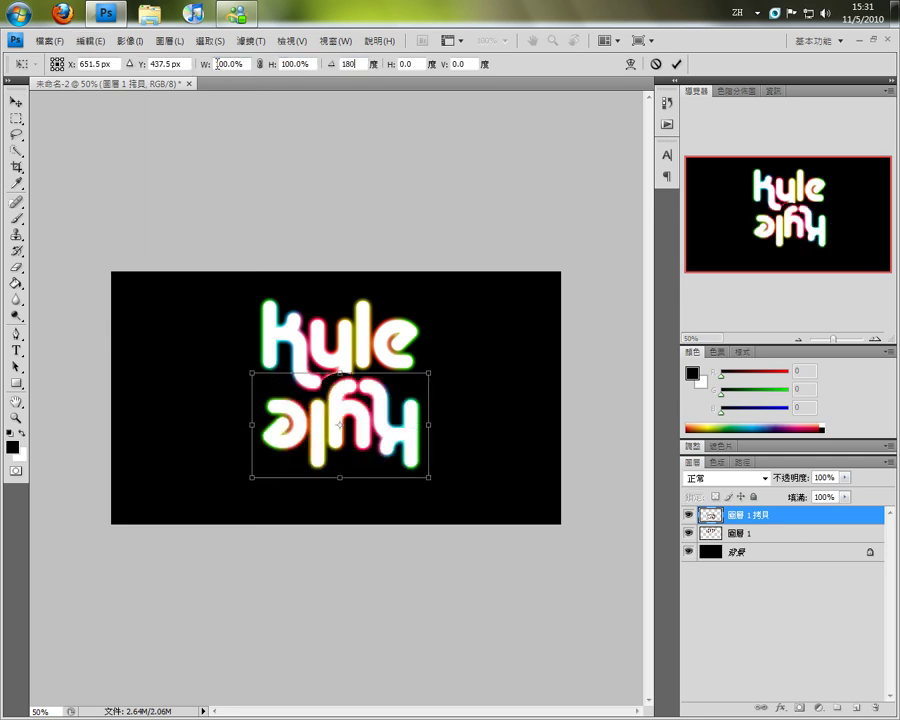
type("-")
key("Return")
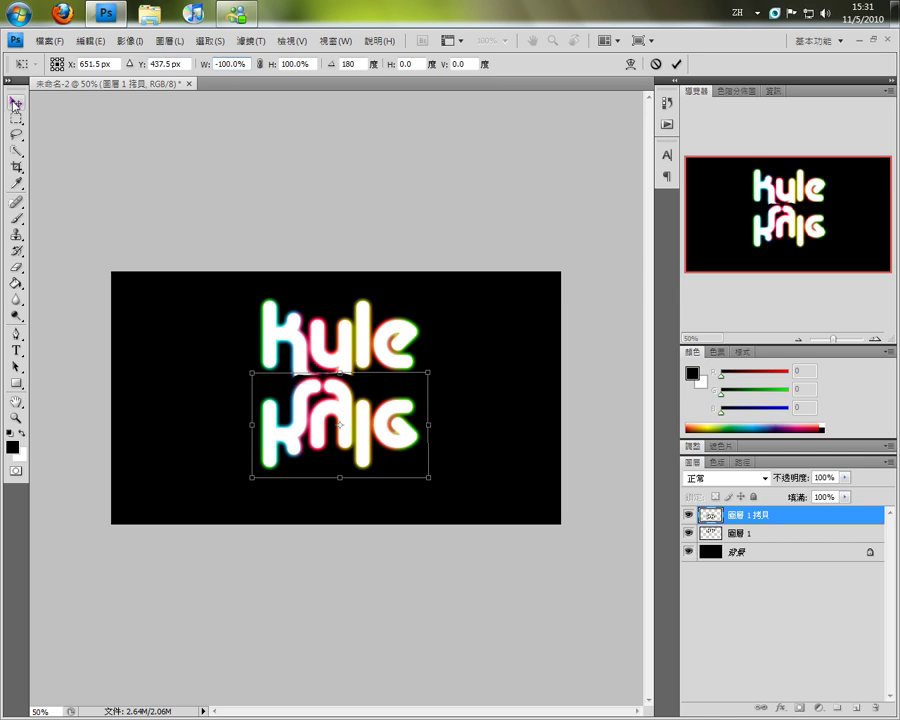
left_click(15, 101)
key("Return")
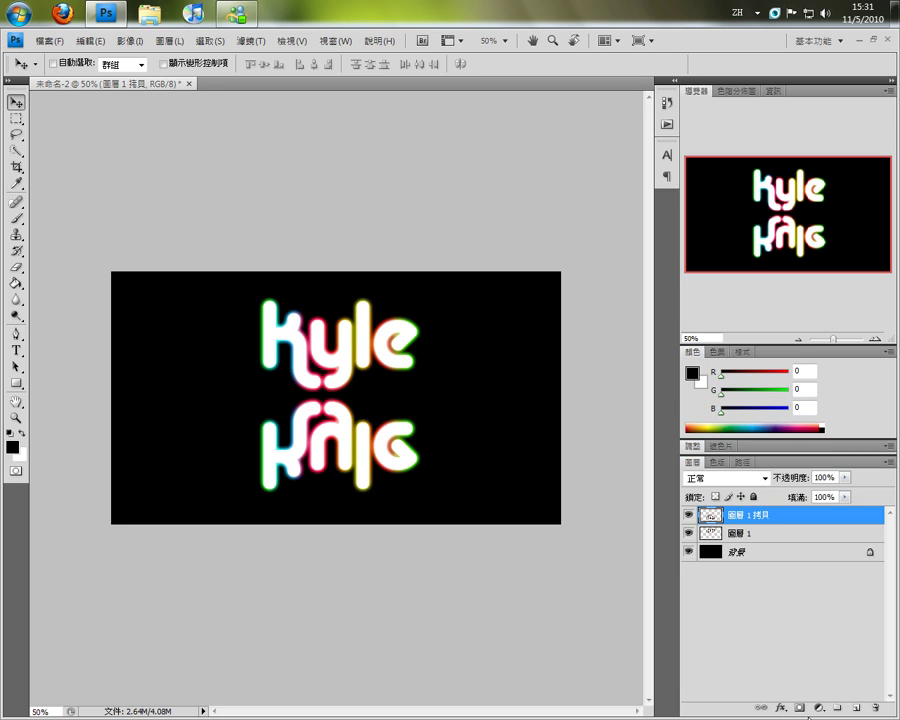
Mask the reflection and drag a black-to-white gradient from the canvas bottom up to fade it
left_click(800, 708)
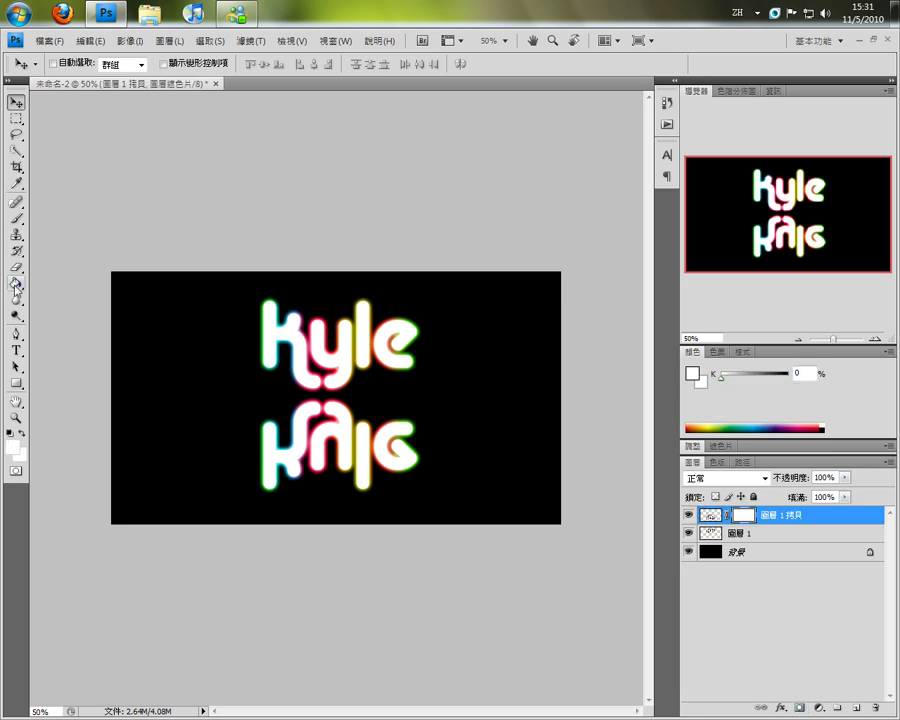
left_click(17, 266)
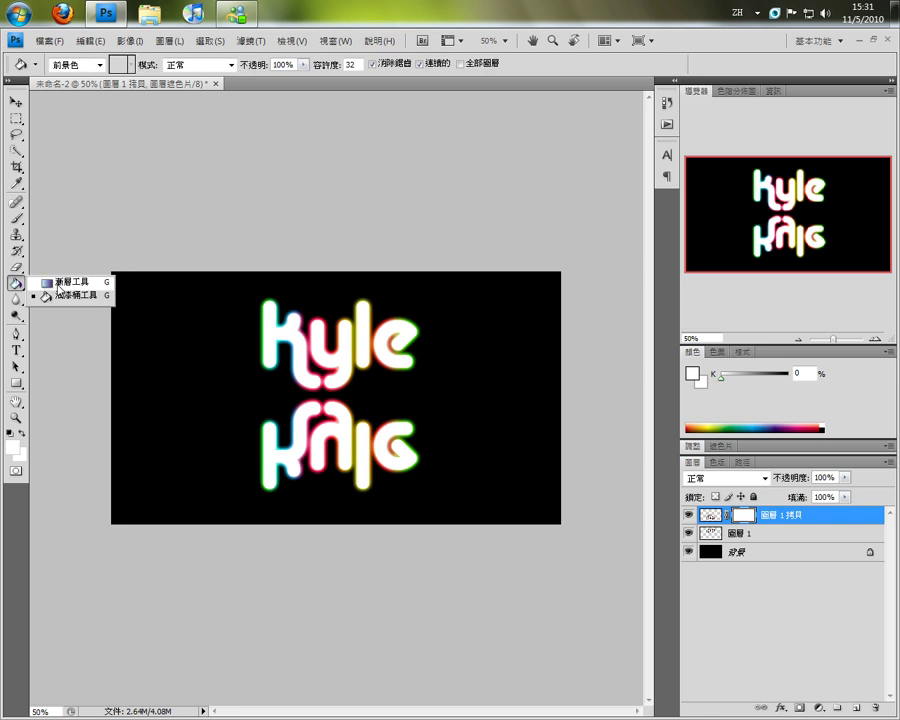
left_click(50, 282)
left_click(105, 64)
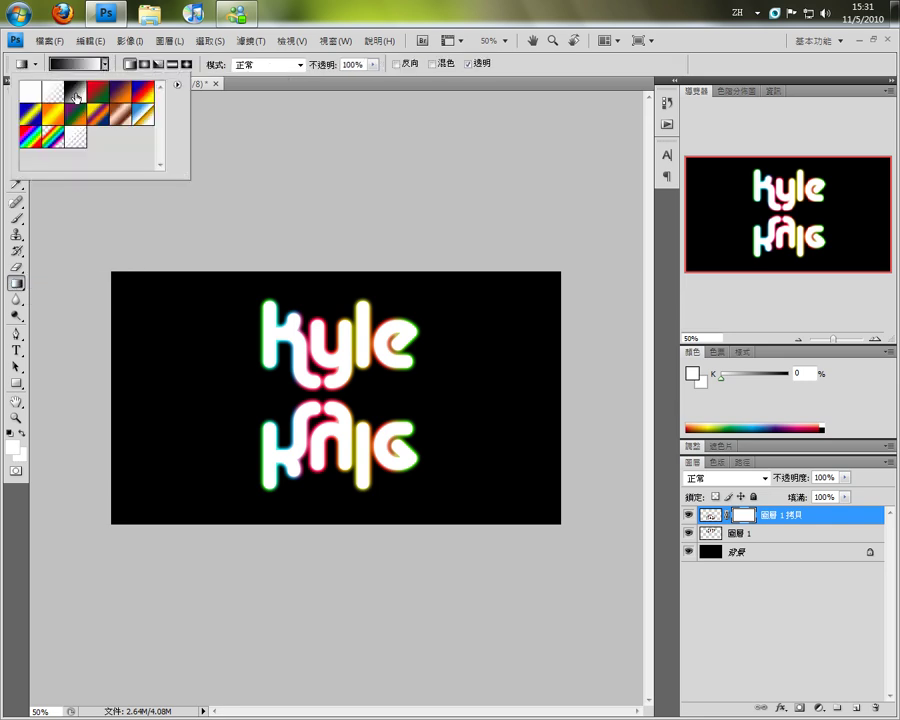
left_click(106, 70)
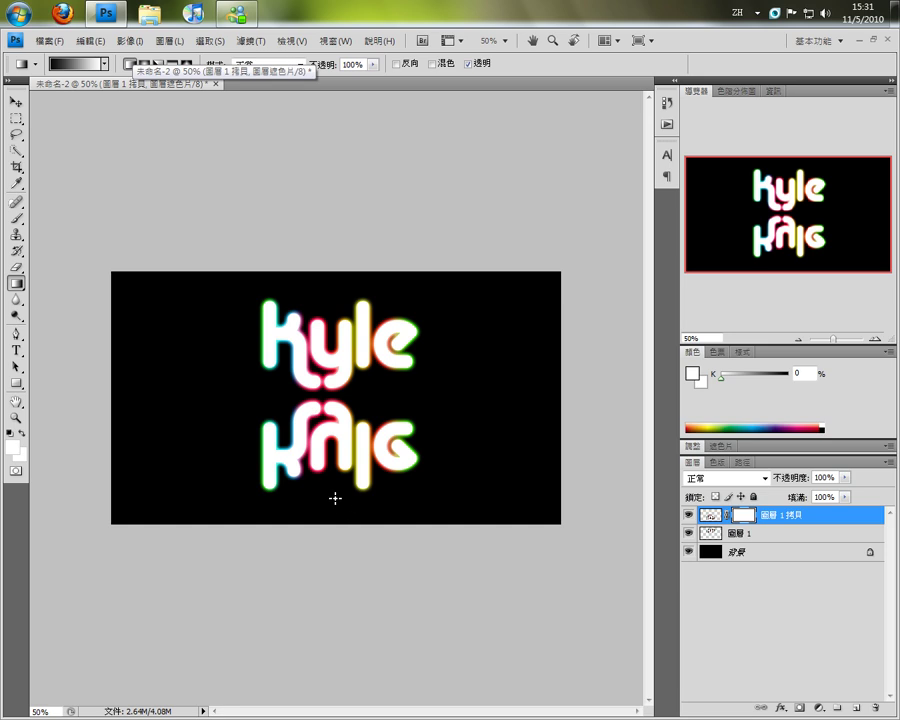
left_click_drag(331, 494, 333, 395)
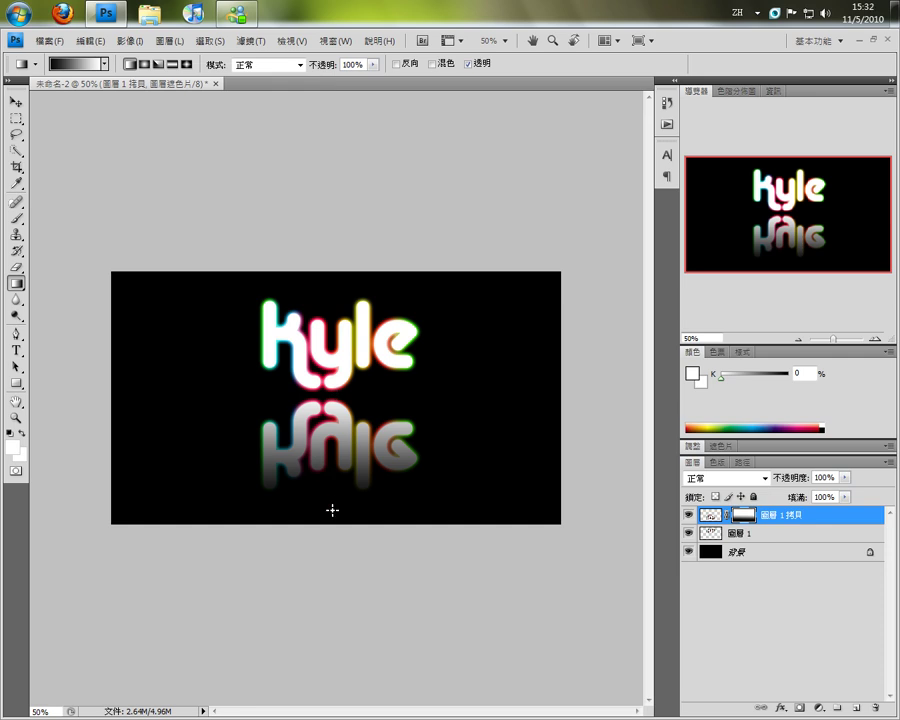
key("ctrl+z")
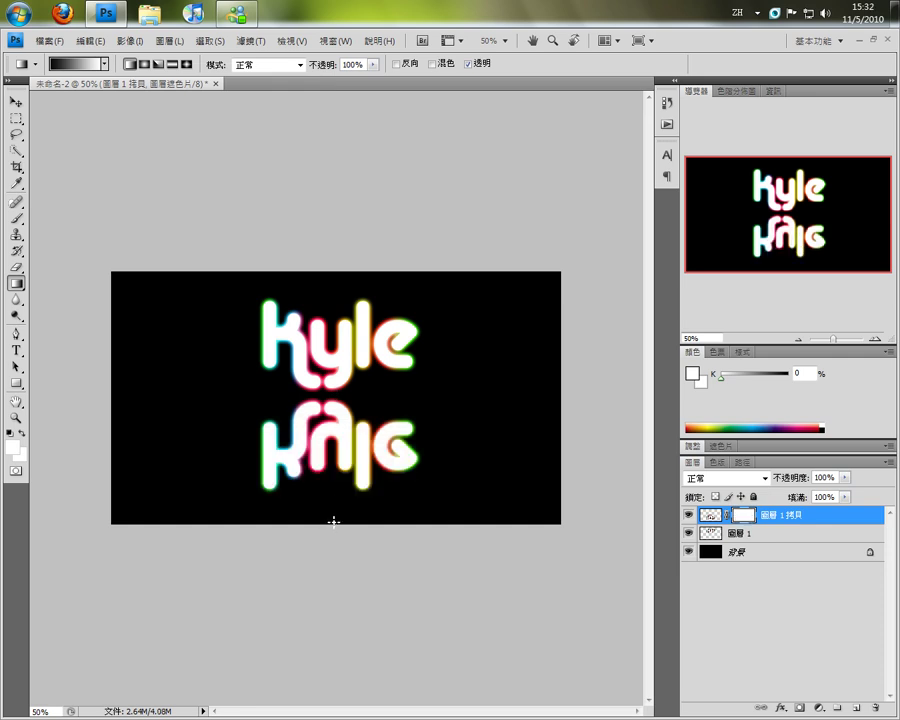
left_click_drag(333, 521, 333, 348)
left_click_drag(333, 343, 333, 343)
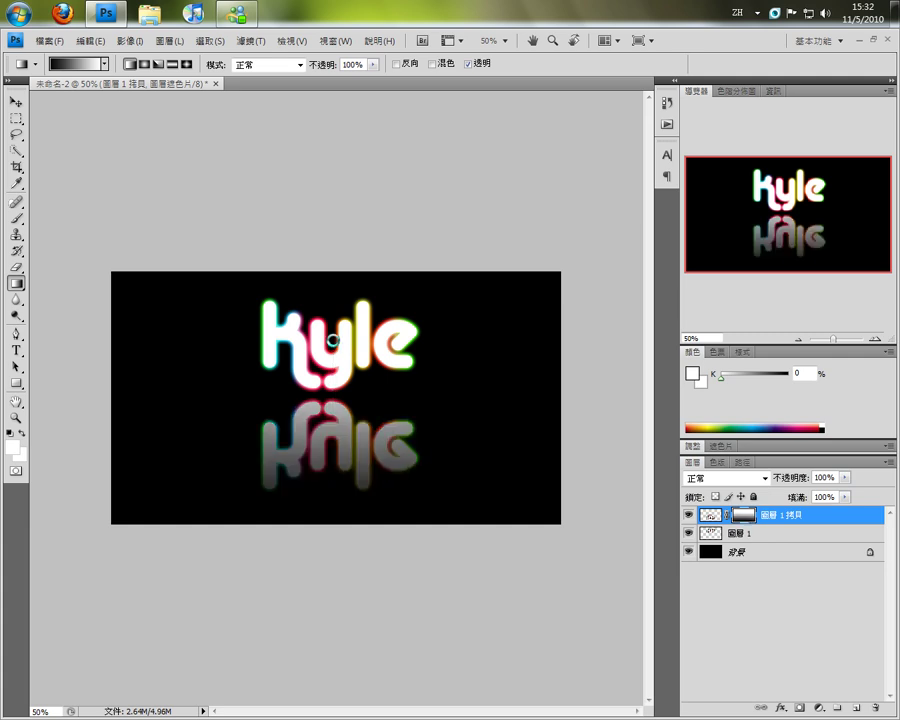
left_click(15, 101)
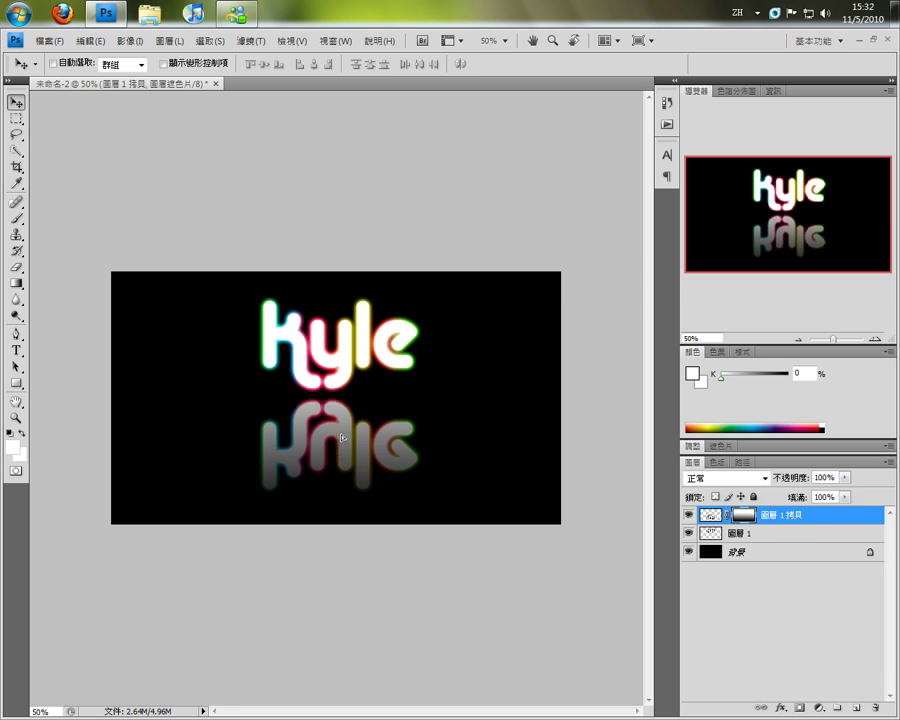
Nudge the faded reflection up toward kyle and rotate it -3° with Free Transform
left_click_drag(341, 437, 339, 439)
key("Up")
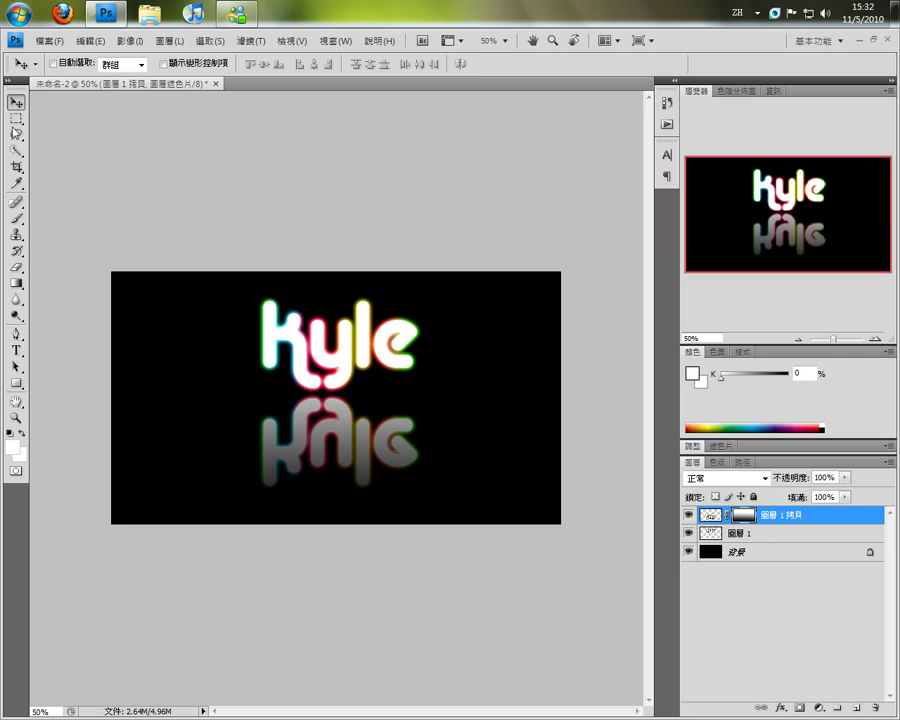
key("ctrl+t")
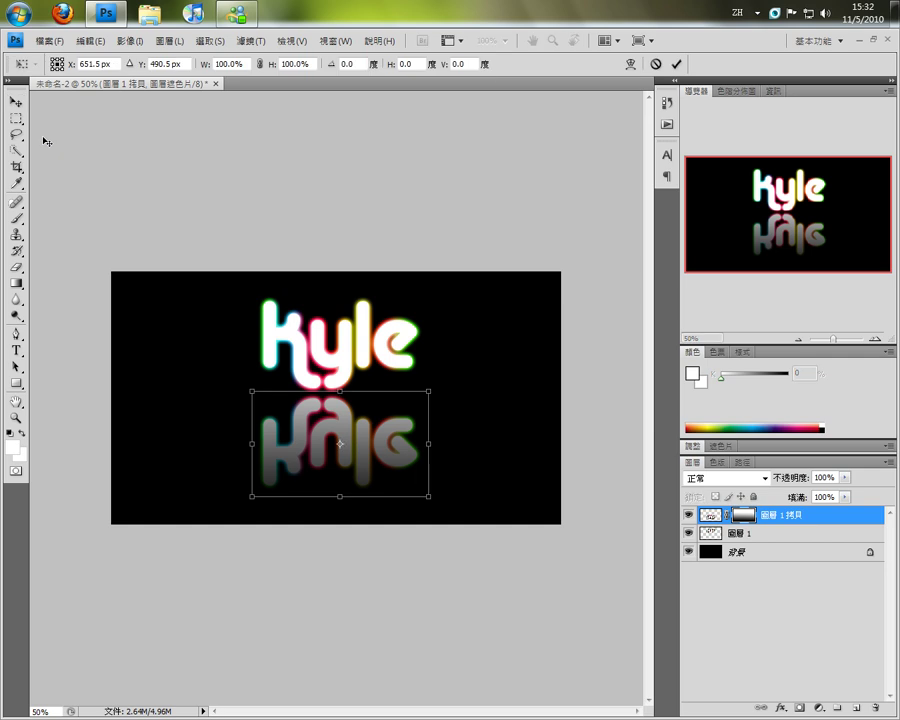
mouse_move(333, 66)
left_mouse_down()
mouse_move(314, 79)
mouse_move(312, 60)
left_mouse_up()
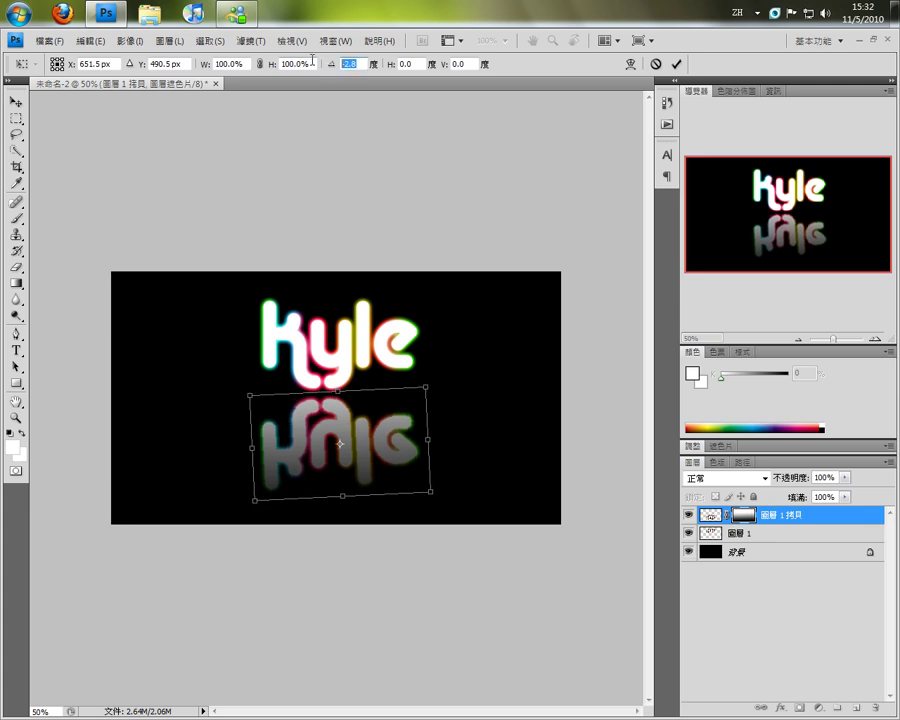
type("-3")
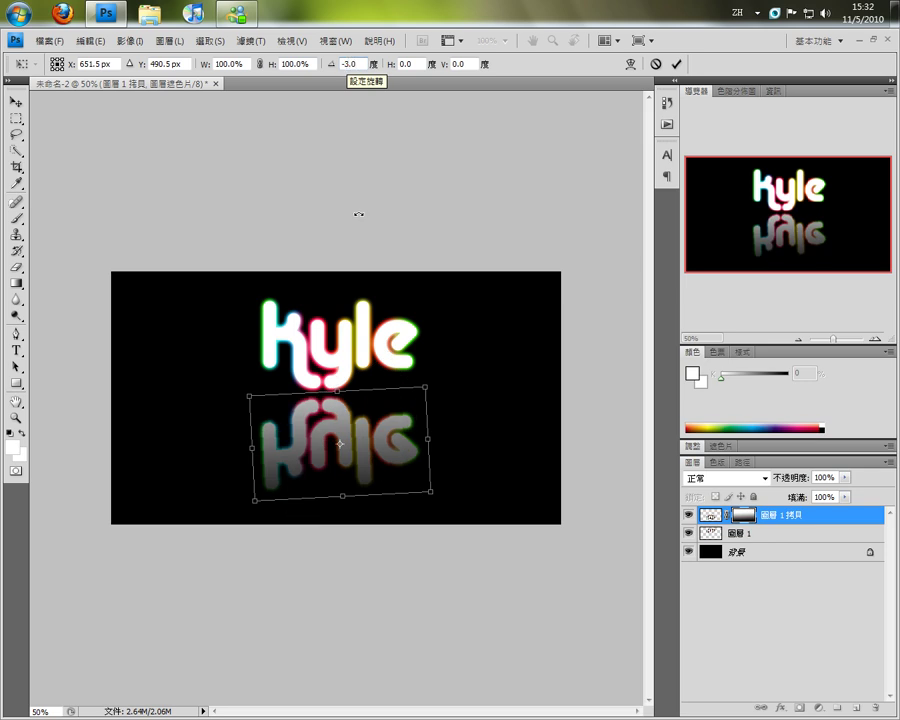
key("Return")
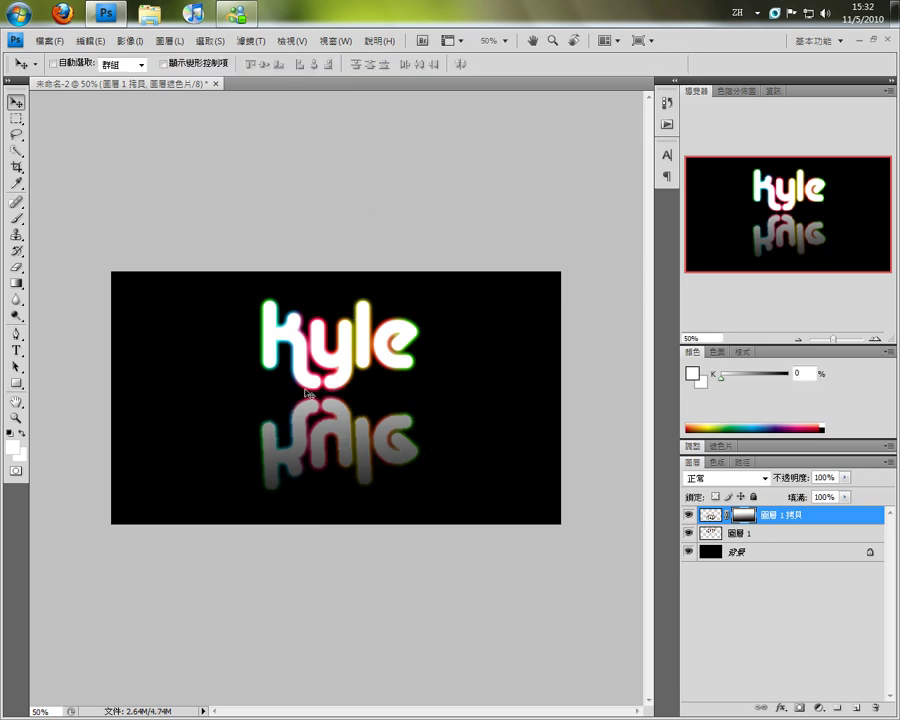